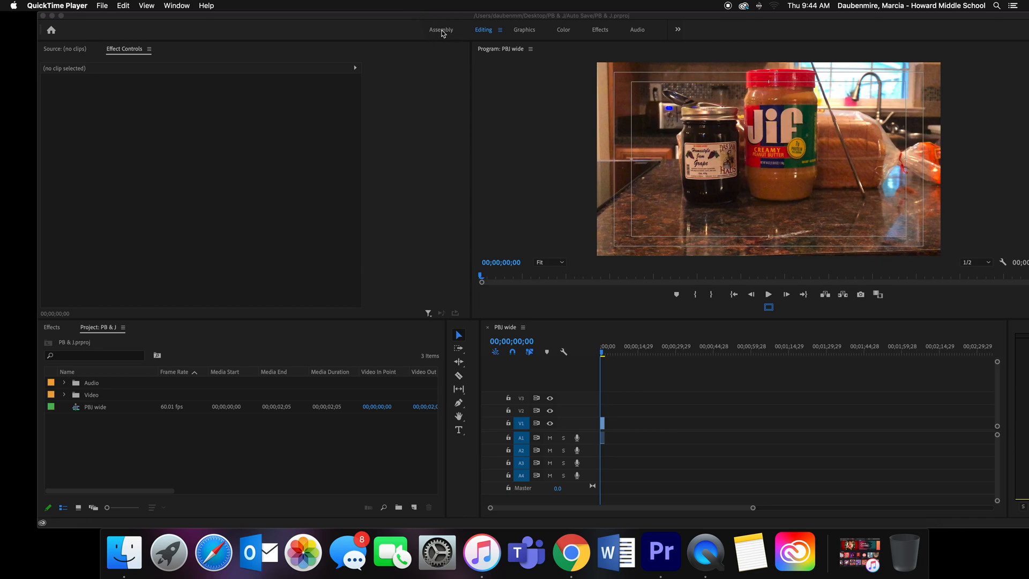
# - Switch to the Assembly workspace and display the Video bin's clips as thumbnails after trying the list view
pyautogui.click(443, 33)
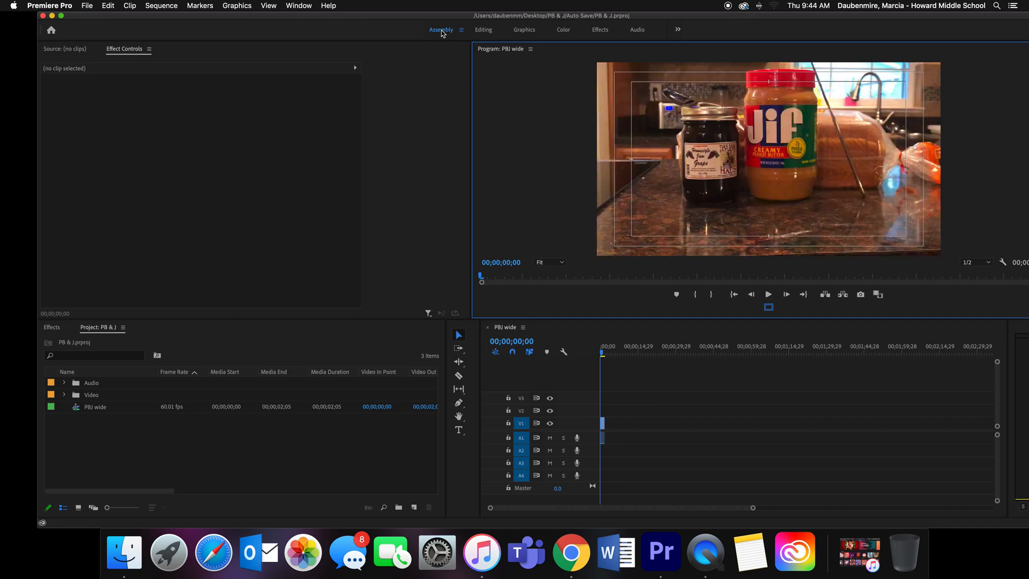
pyautogui.click(442, 30)
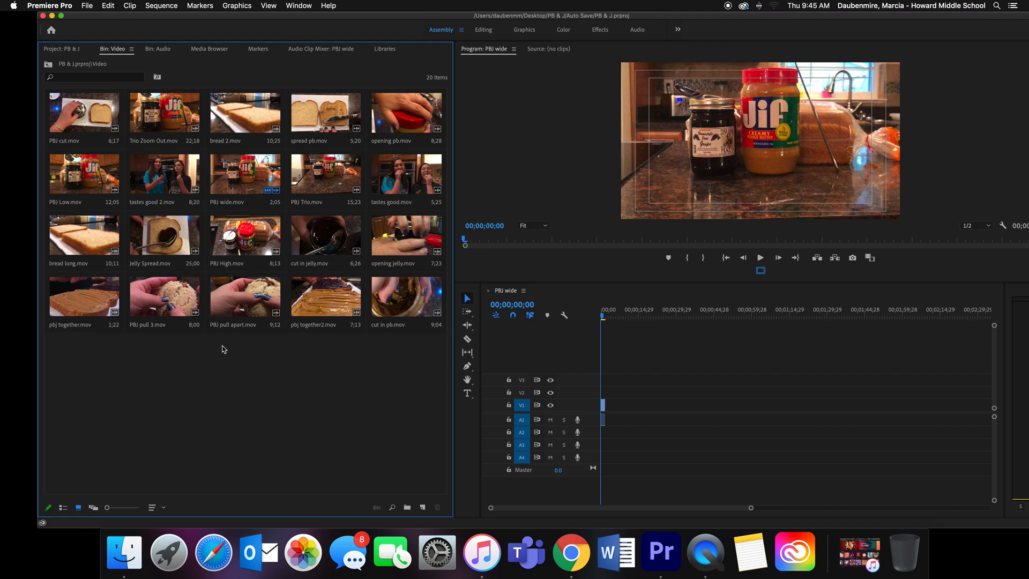
pyautogui.click(63, 508)
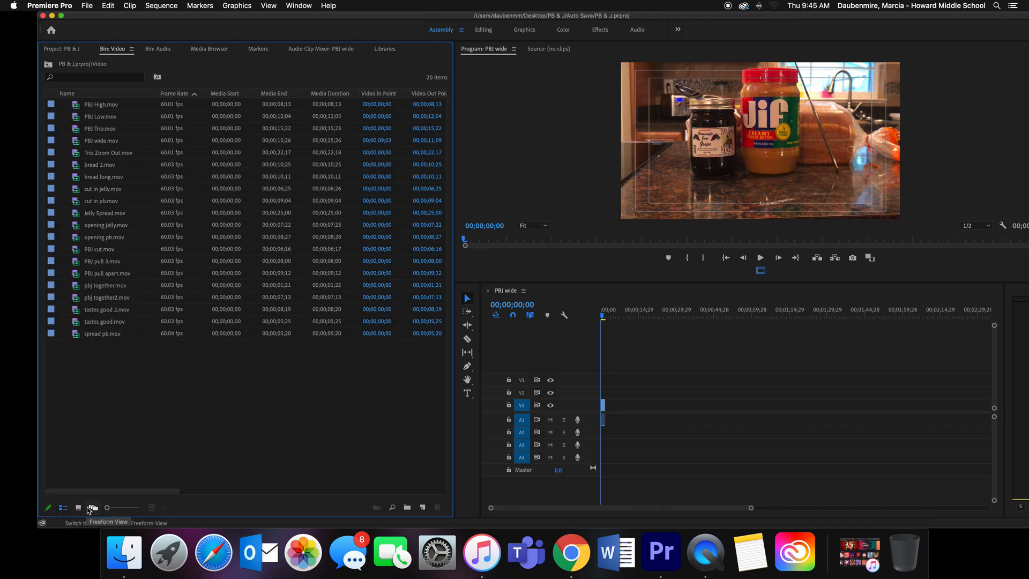
pyautogui.click(78, 508)
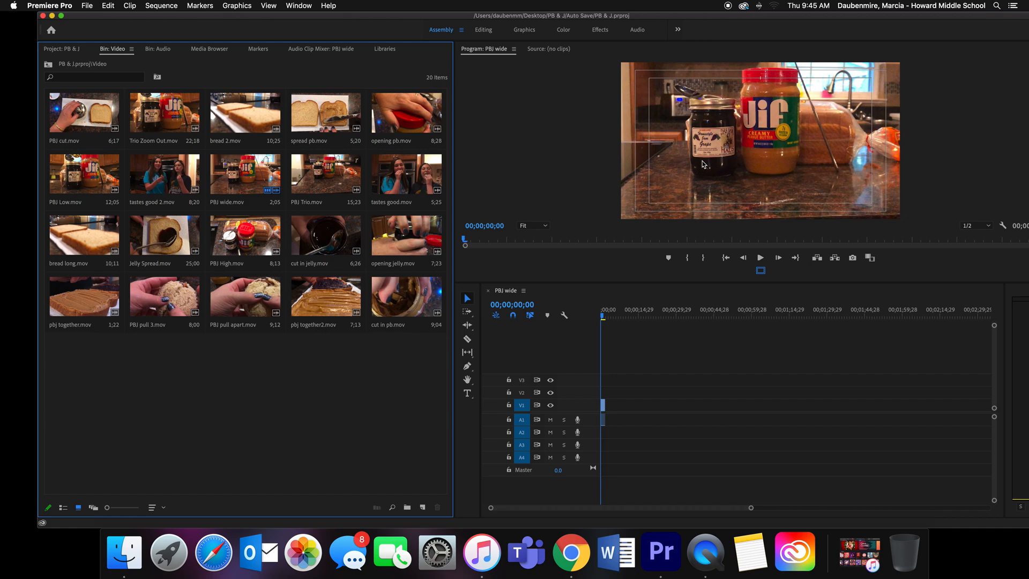
# - Magnify the PBJ wide sequence's timeline and play its clip through
pyautogui.moveTo(749, 507); pyautogui.dragTo(668, 507)
pyautogui.press('space')
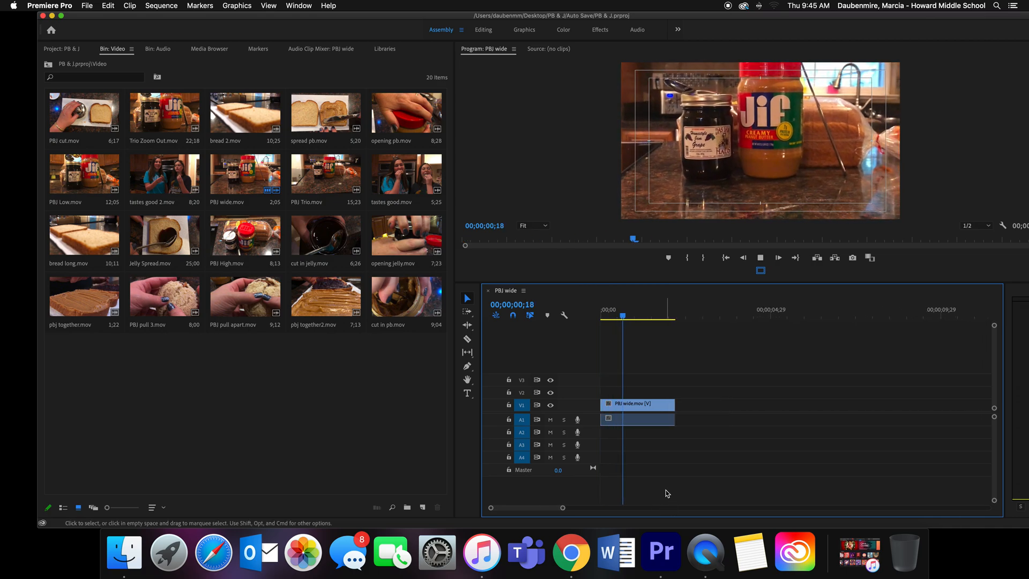
pyautogui.moveTo(986, 15); pyautogui.dragTo(960, 14)
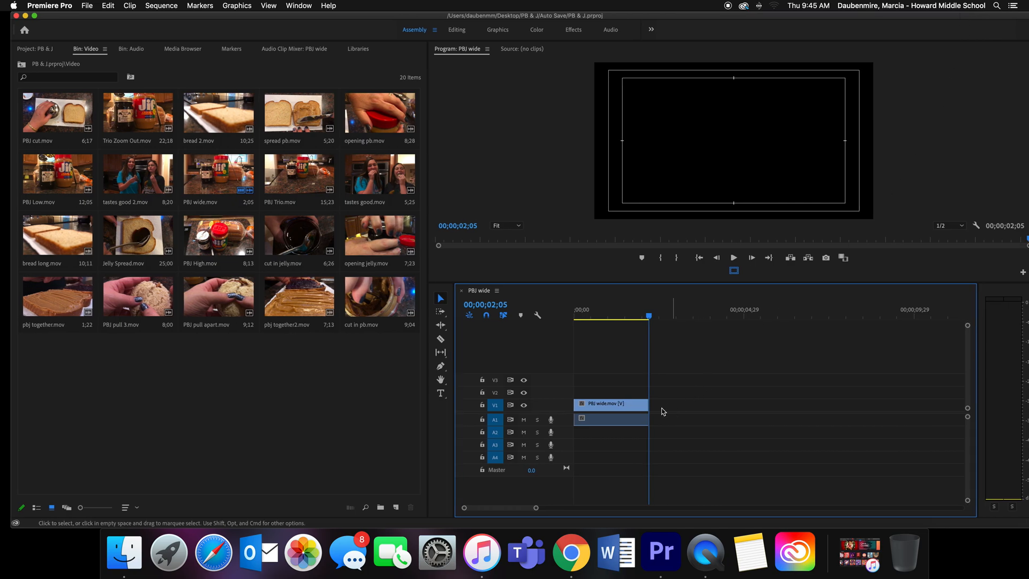
# - Place the playhead at 00;00;01;00 and trim the end of the PBJ wide.mov clip to it
pyautogui.moveTo(641, 405); pyautogui.dragTo(621, 406)
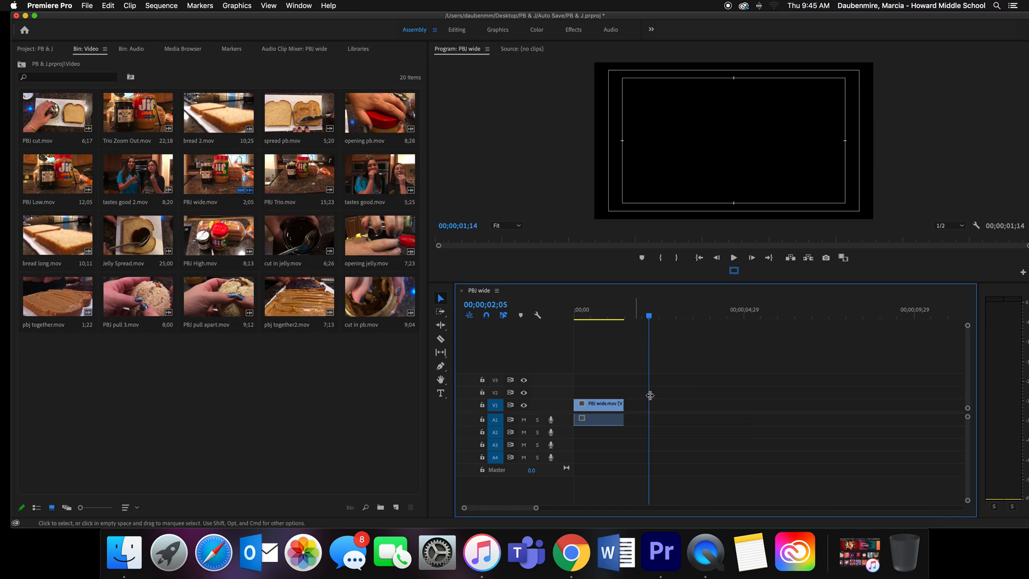
pyautogui.moveTo(648, 316); pyautogui.dragTo(613, 320)
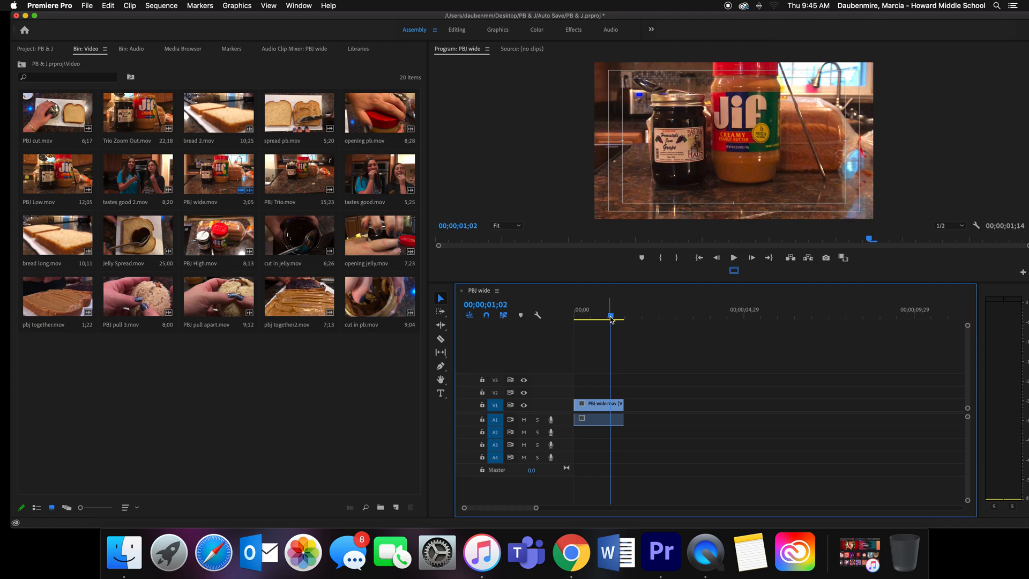
pyautogui.moveTo(611, 319)
pyautogui.mouseDown()
pyautogui.moveTo(625, 322)
pyautogui.moveTo(608, 317)
pyautogui.mouseUp()
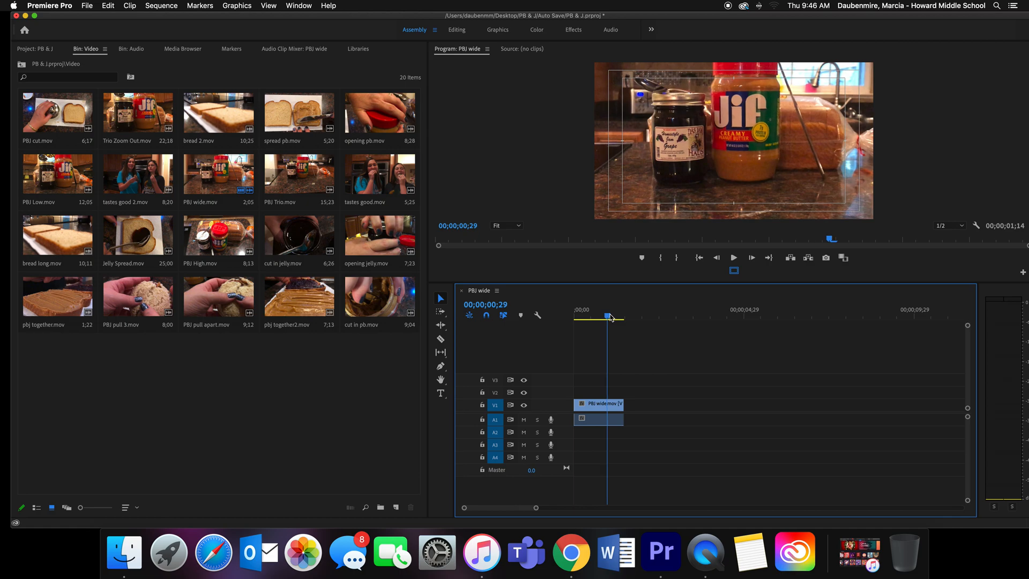
pyautogui.click(459, 226)
pyautogui.write('1;0')
pyautogui.write('00')
pyautogui.press('Return')
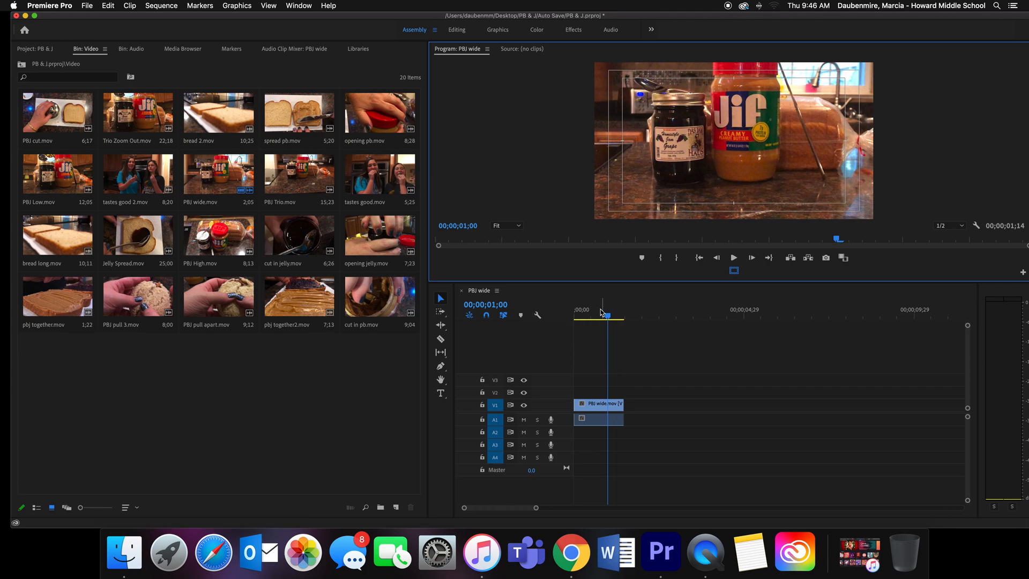
pyautogui.moveTo(623, 403); pyautogui.dragTo(607, 403)
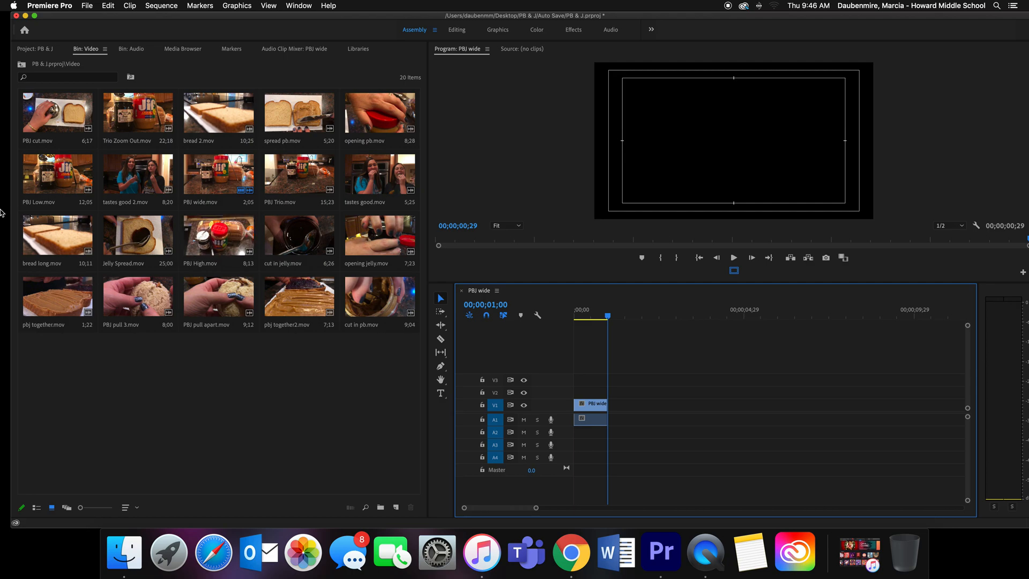
# - Preview PBJ Low.mov in the source monitor and mark an in point at about 4 seconds and an out point at 00;00;08;00
pyautogui.doubleClick(56, 182)
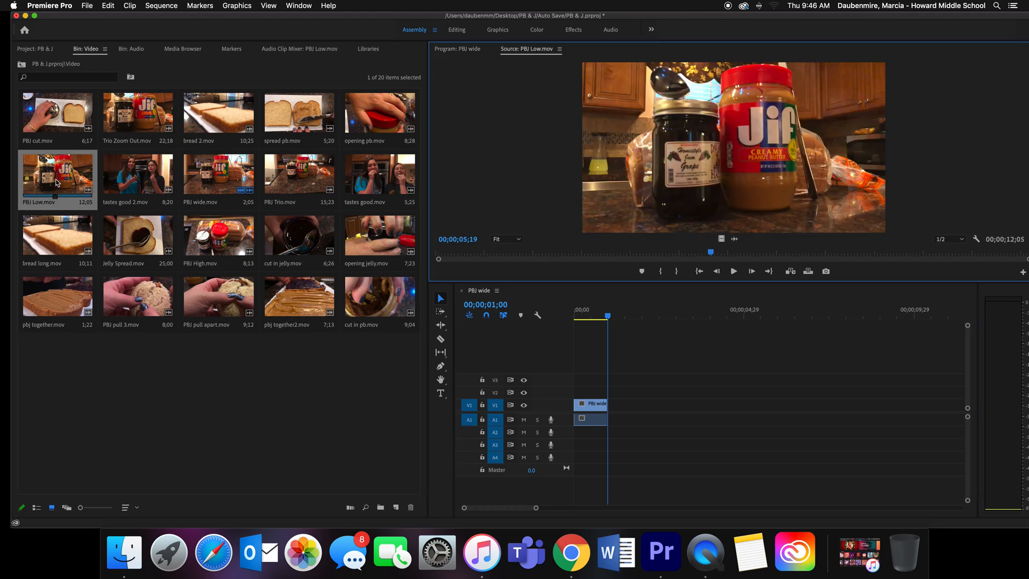
pyautogui.moveTo(711, 254); pyautogui.dragTo(591, 252)
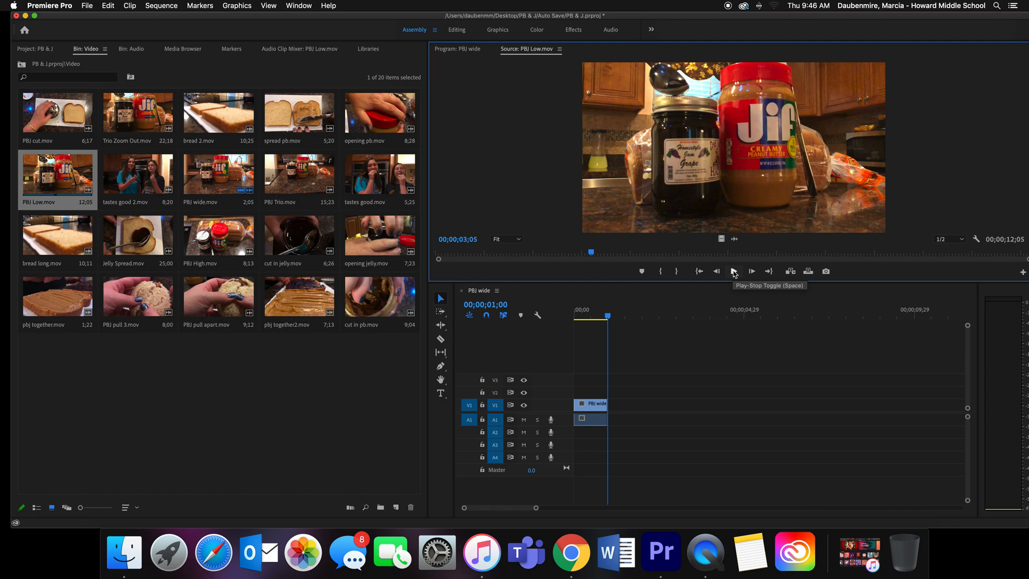
pyautogui.click(733, 272)
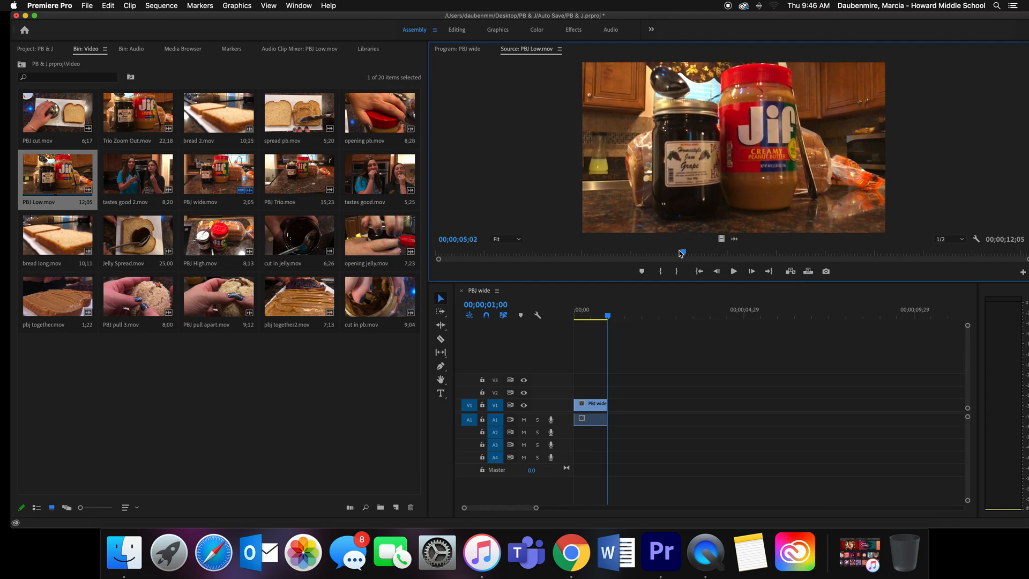
pyautogui.click(644, 252)
pyautogui.click(661, 271)
pyautogui.moveTo(647, 252); pyautogui.dragTo(824, 258)
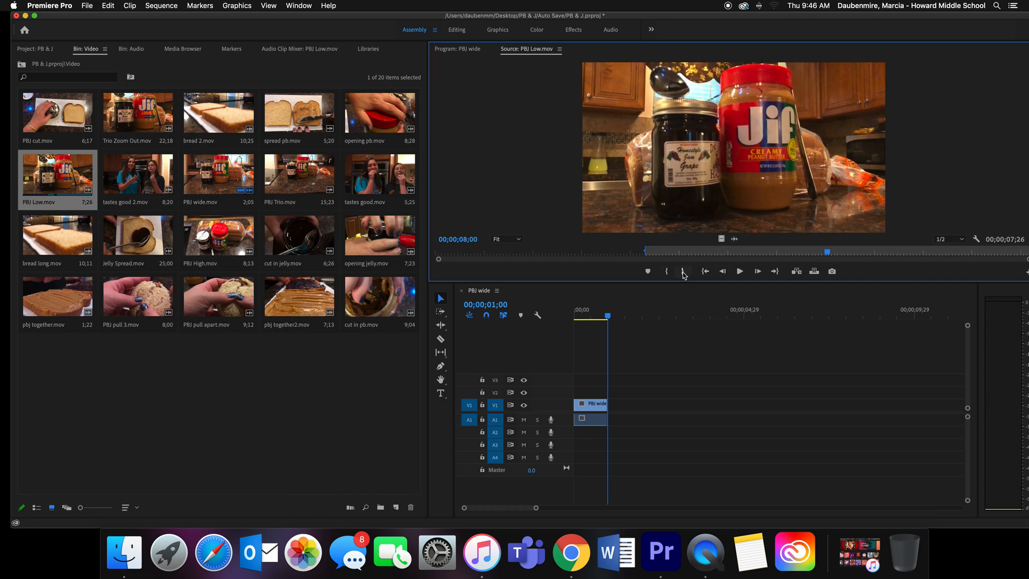
pyautogui.click(682, 270)
pyautogui.moveTo(828, 253); pyautogui.dragTo(849, 252)
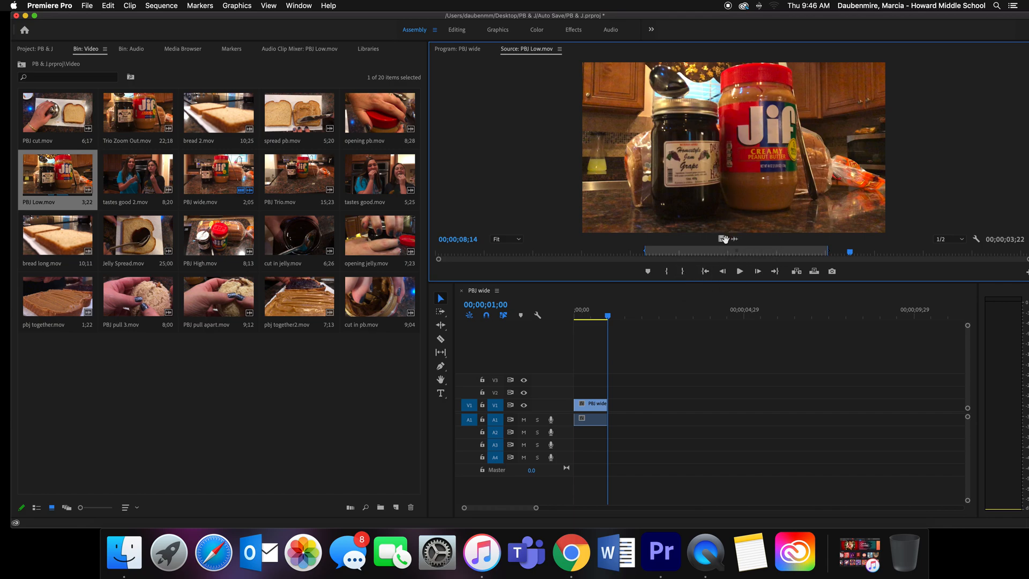
# - Place only the video of the marked PBJ Low.mov range on V1 directly after the PBJ wide clip
pyautogui.moveTo(721, 238); pyautogui.dragTo(608, 418)
pyautogui.moveTo(606, 315); pyautogui.dragTo(647, 321)
pyautogui.click(676, 408)
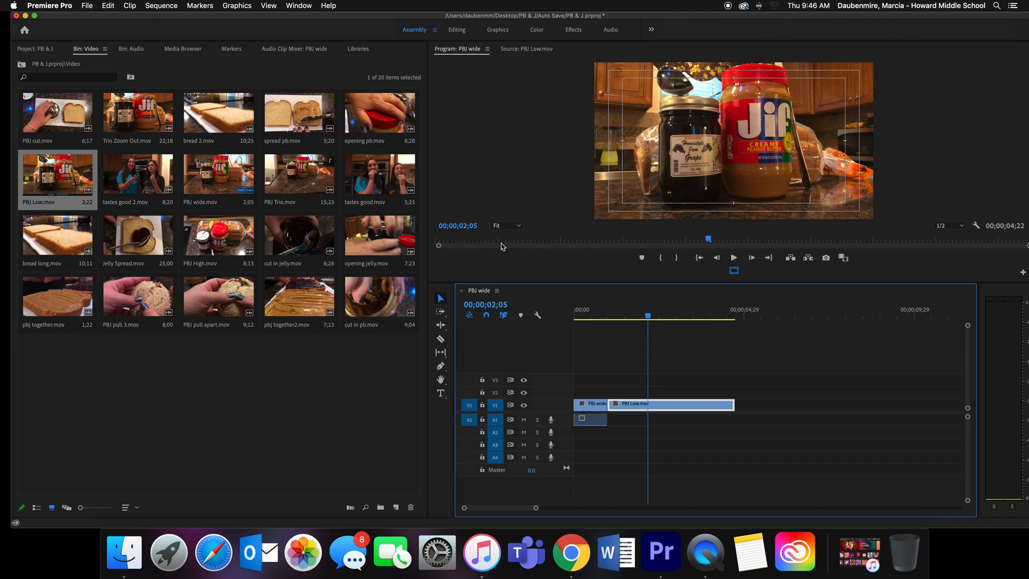
# - Place the playhead at 00;00;02;00 and trim the end of the PBJ Low.mov clip to it
pyautogui.click(471, 225)
pyautogui.write('200')
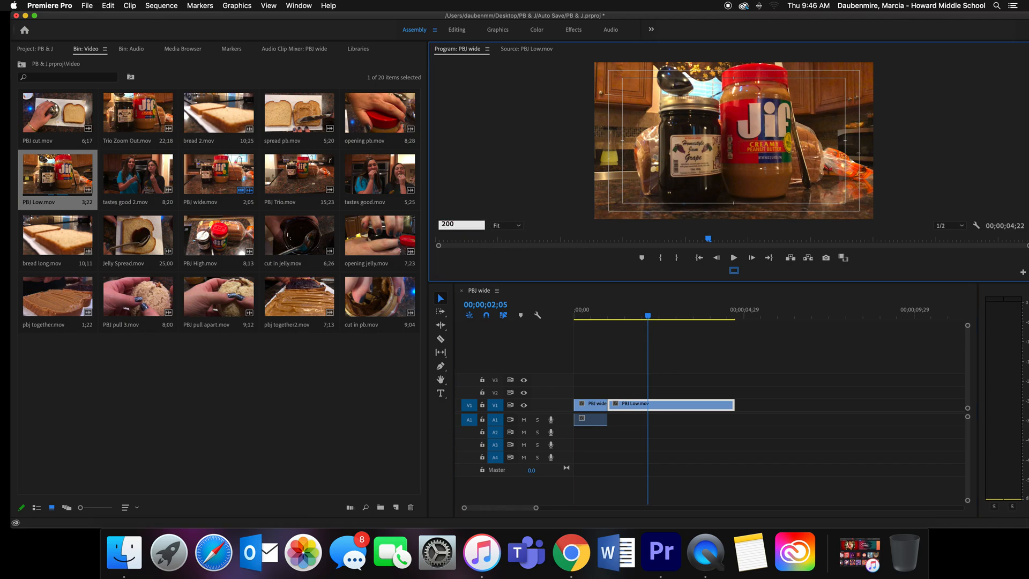
pyautogui.press('Return')
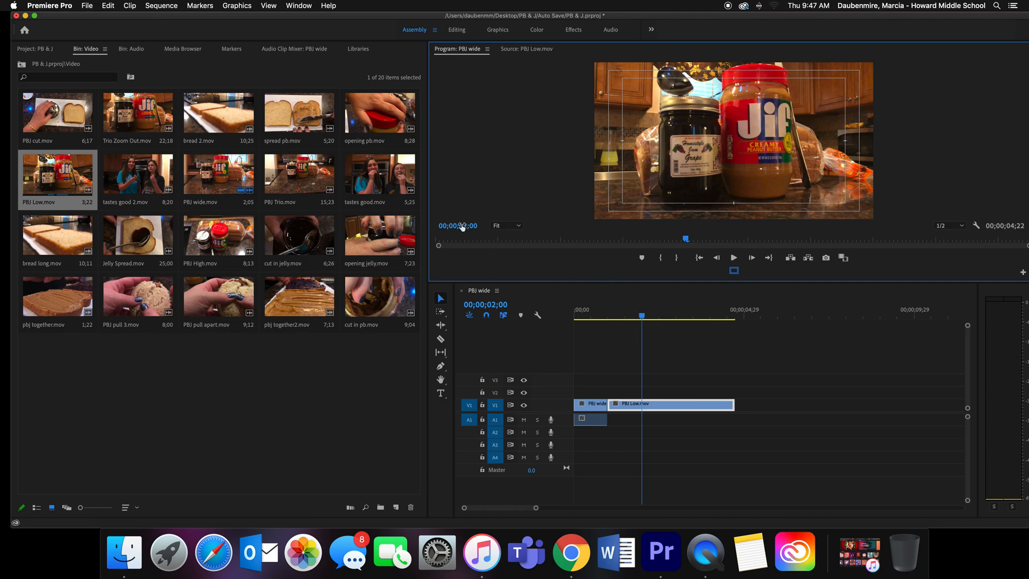
pyautogui.moveTo(728, 406); pyautogui.dragTo(642, 408)
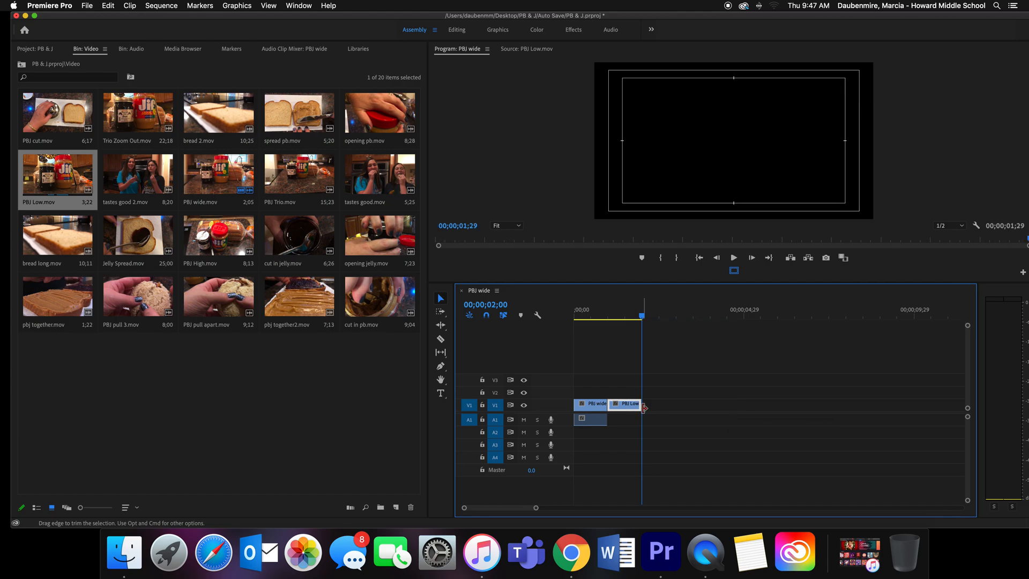
# - Play the sequence from the start to check the cut between the PBJ wide and PBJ Low clips
pyautogui.moveTo(641, 315); pyautogui.dragTo(572, 316)
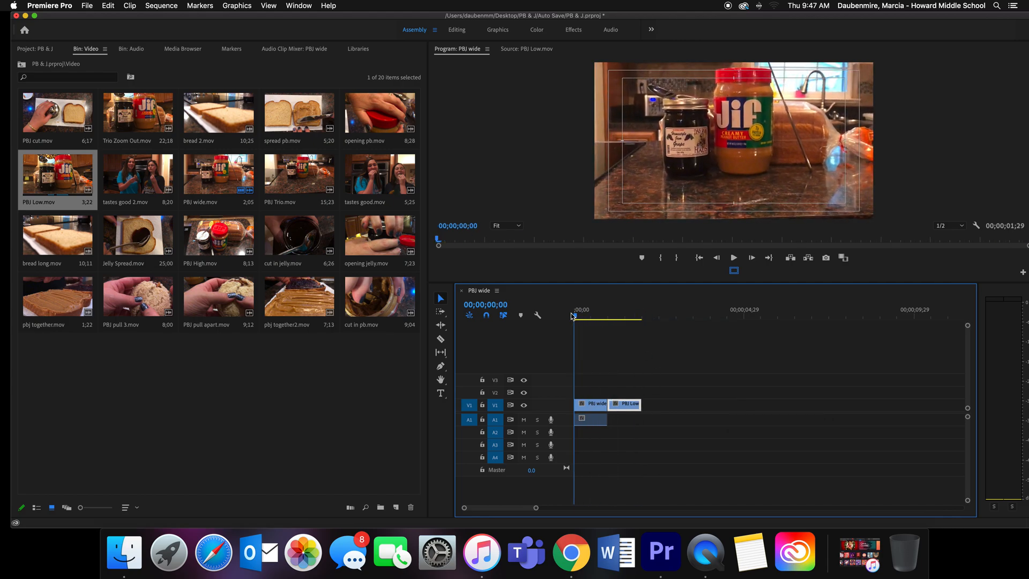
pyautogui.press('space')
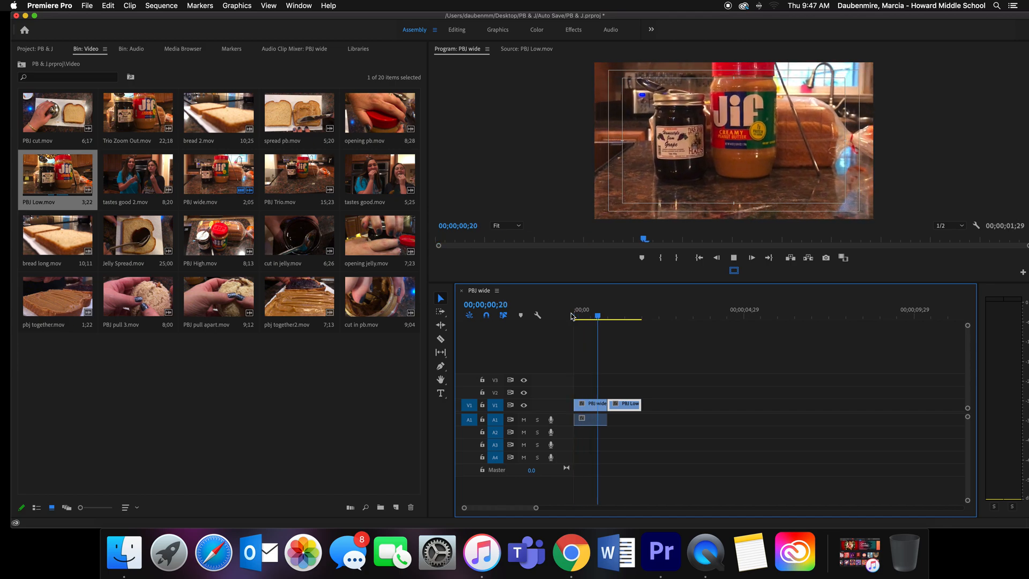
pyautogui.press('space')
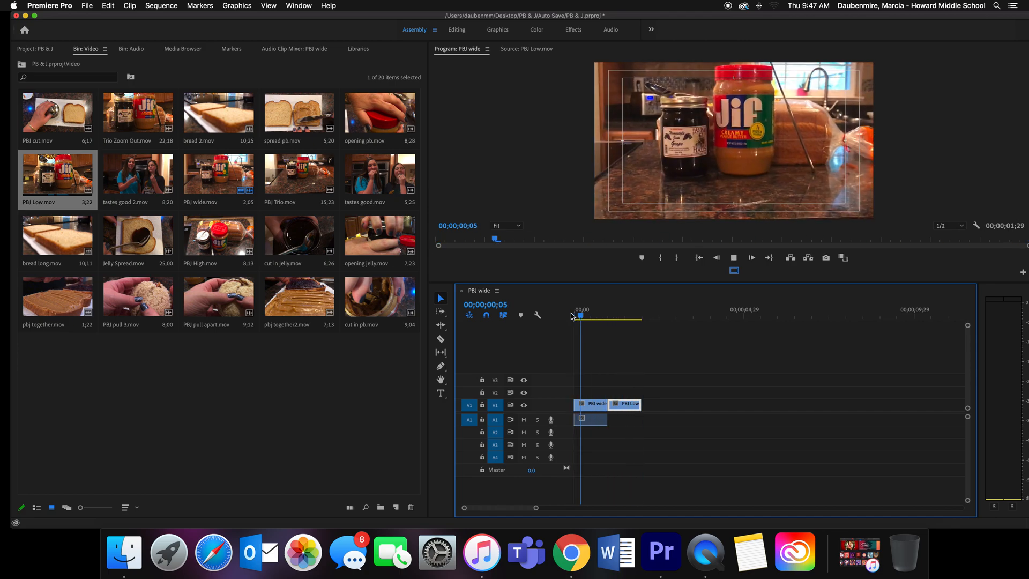
pyautogui.press('space')
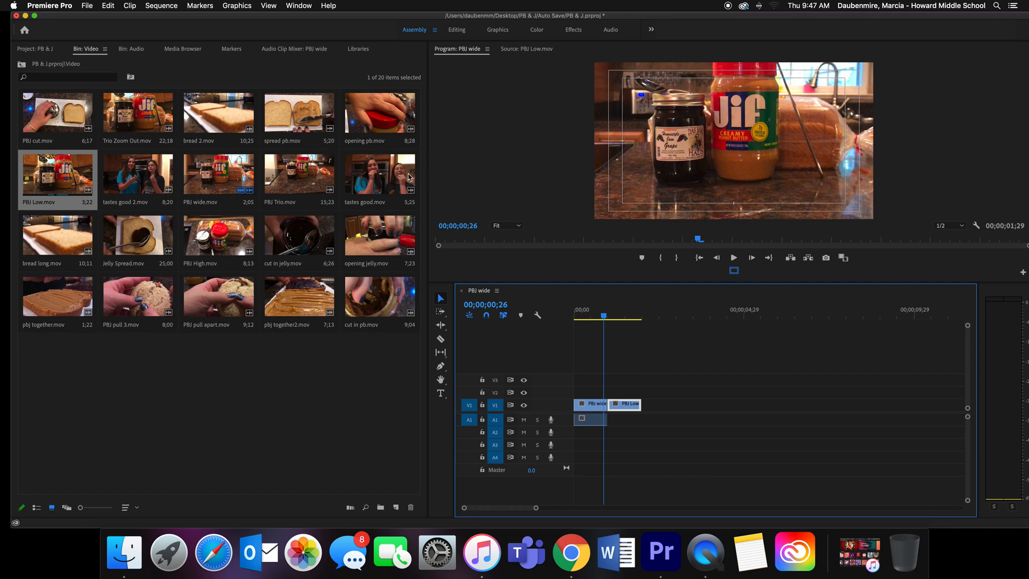
# - Open Trio Zoom Out.mov in the source monitor and mark an in point near its start and an out point at 00;00;03;00
pyautogui.click(139, 124)
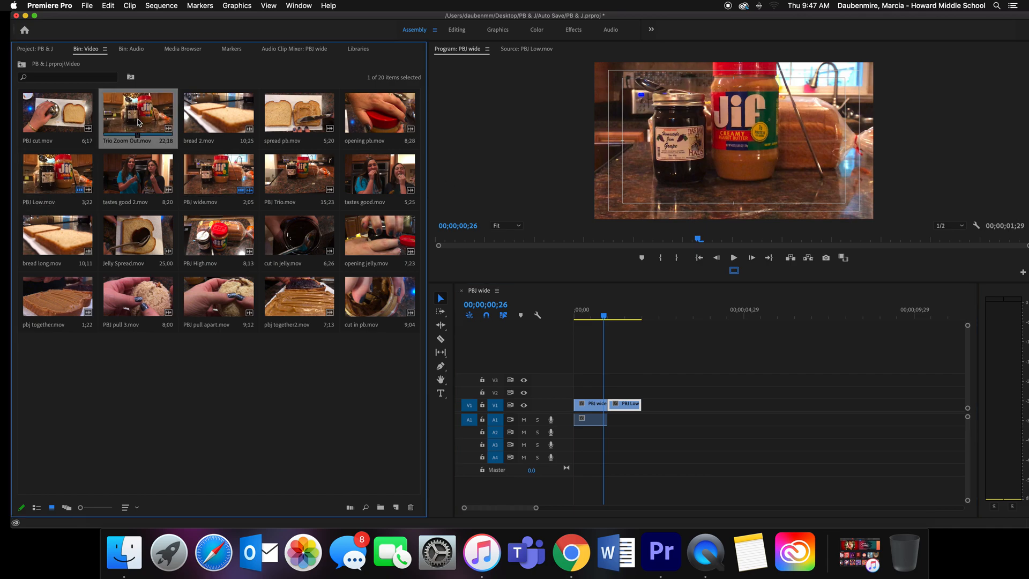
pyautogui.doubleClick(139, 123)
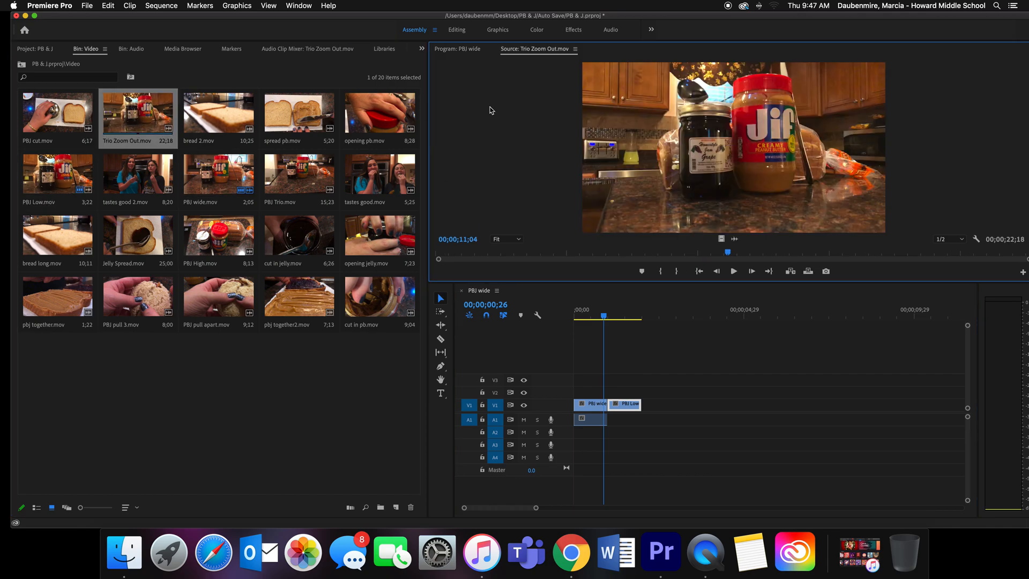
pyautogui.moveTo(729, 252); pyautogui.dragTo(480, 241)
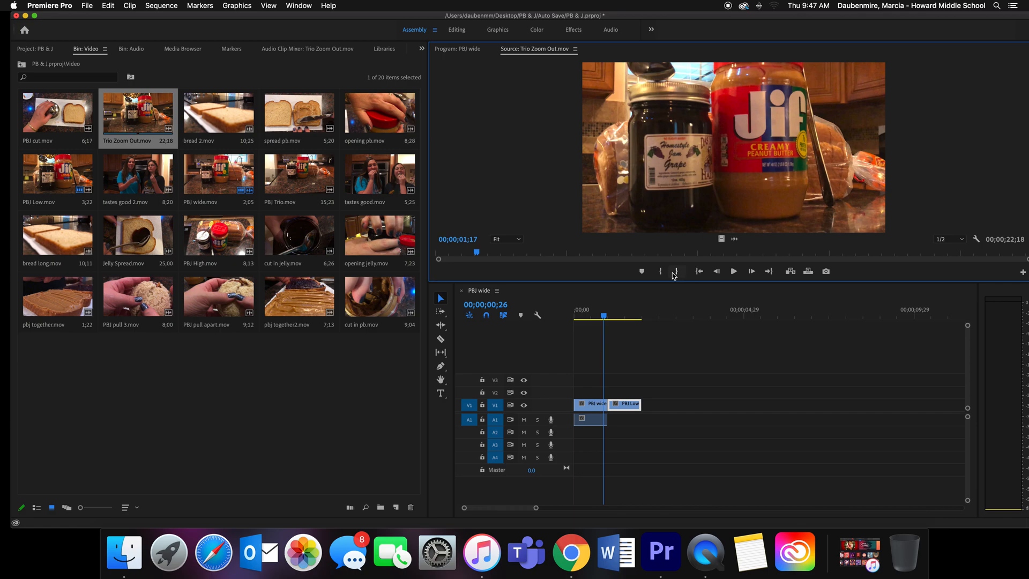
pyautogui.moveTo(477, 253); pyautogui.dragTo(438, 255)
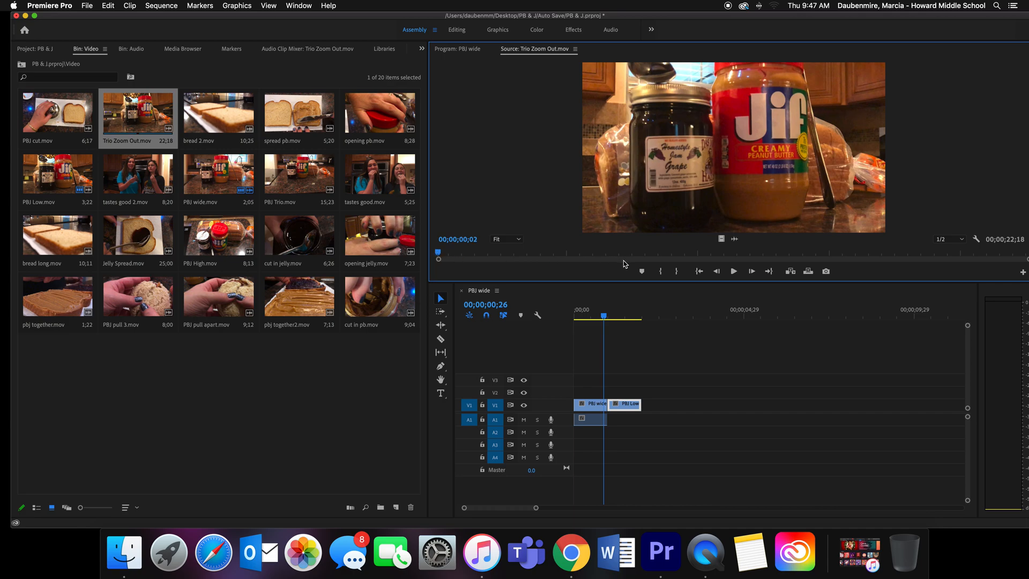
pyautogui.click(660, 271)
pyautogui.press('space')
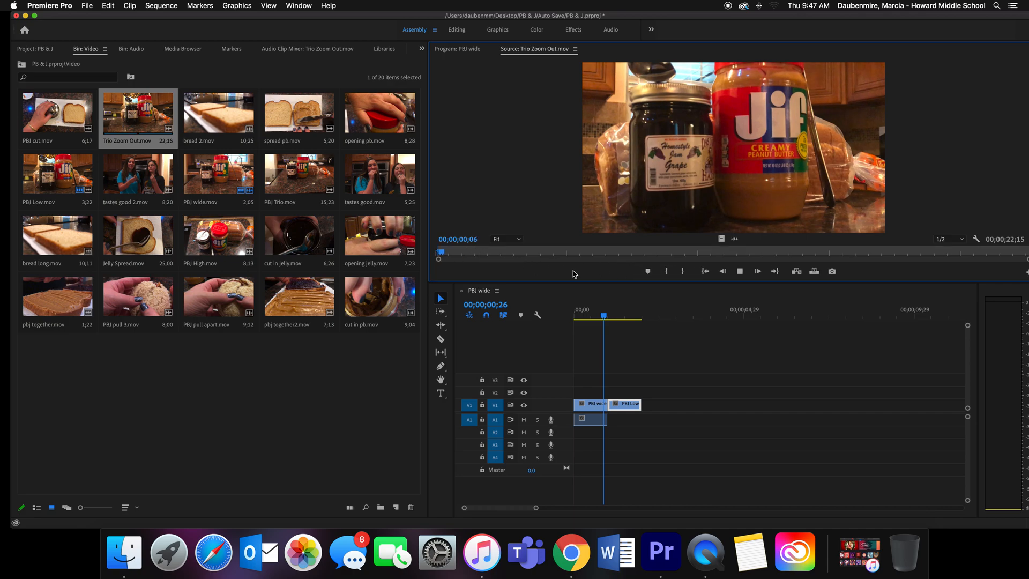
pyautogui.click(684, 273)
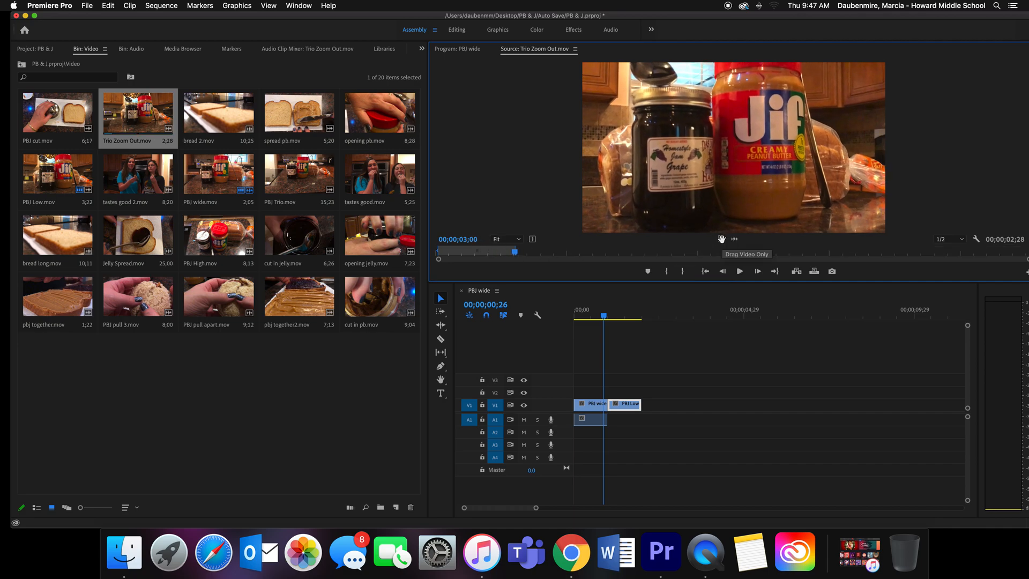
# - Place only the video of the marked Trio Zoom Out.mov range on V1 directly after the PBJ Low clip
pyautogui.moveTo(720, 239); pyautogui.dragTo(649, 407)
pyautogui.click(608, 316)
pyautogui.moveTo(624, 320); pyautogui.dragTo(648, 320)
# - Place the playhead at 00;00;03;00 and trim the end of the Trio Zoom Out.mov clip to it
pyautogui.click(467, 225)
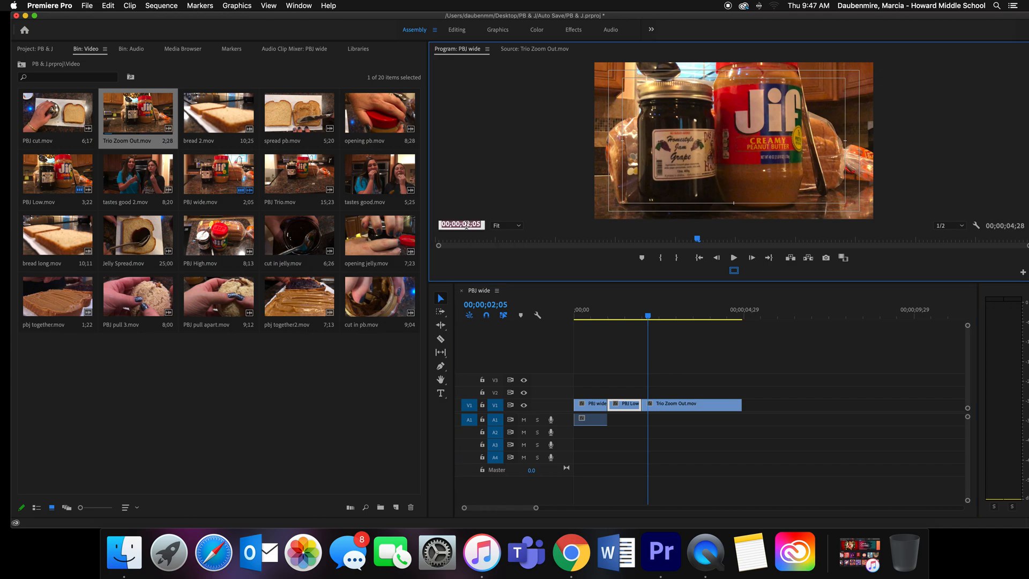
pyautogui.click(494, 303)
pyautogui.write('300')
pyautogui.press('Return')
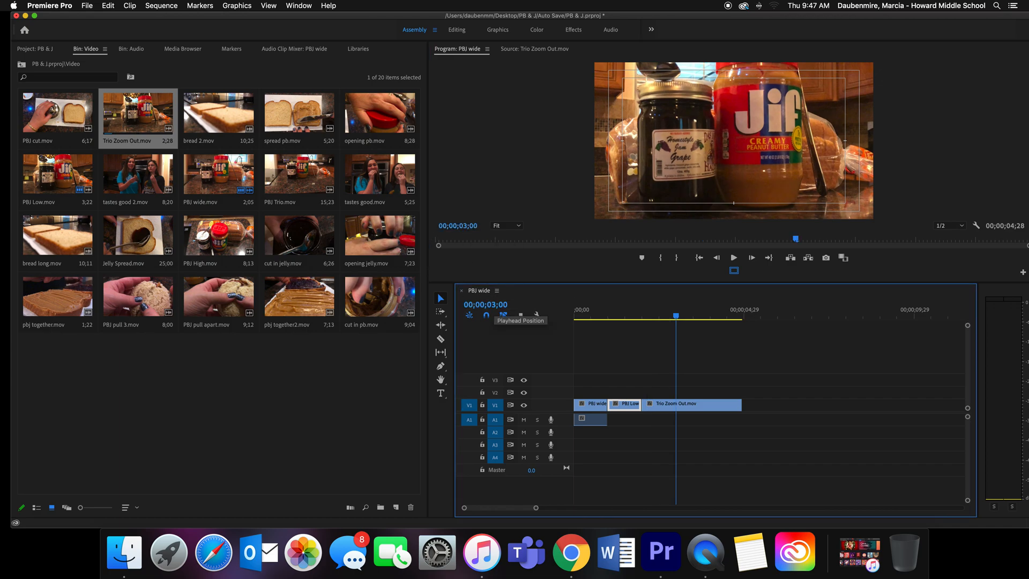
pyautogui.moveTo(749, 406); pyautogui.dragTo(675, 406)
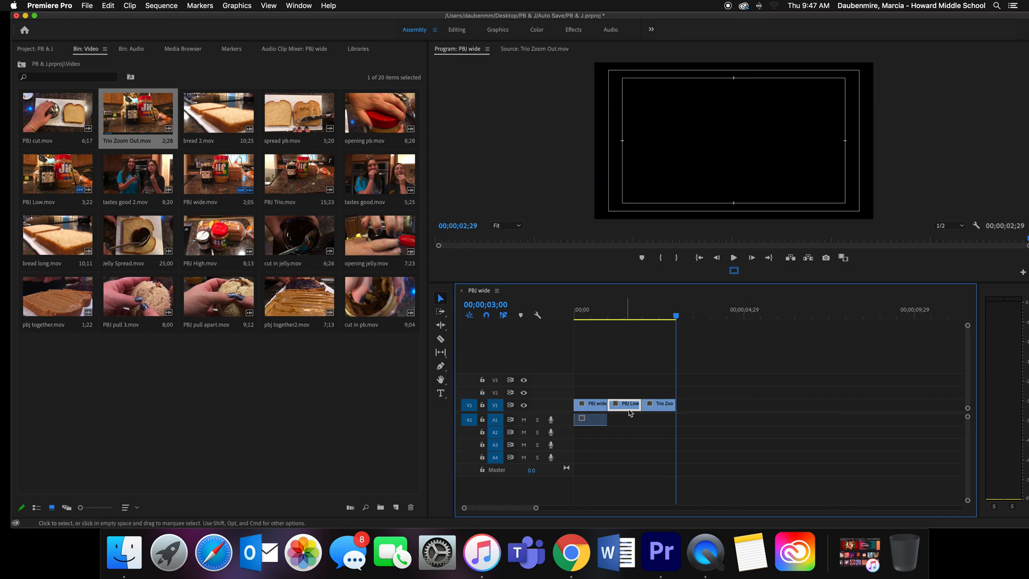
# - Play the three-clip sequence from the beginning to review the one-second shots
pyautogui.moveTo(676, 316); pyautogui.dragTo(569, 321)
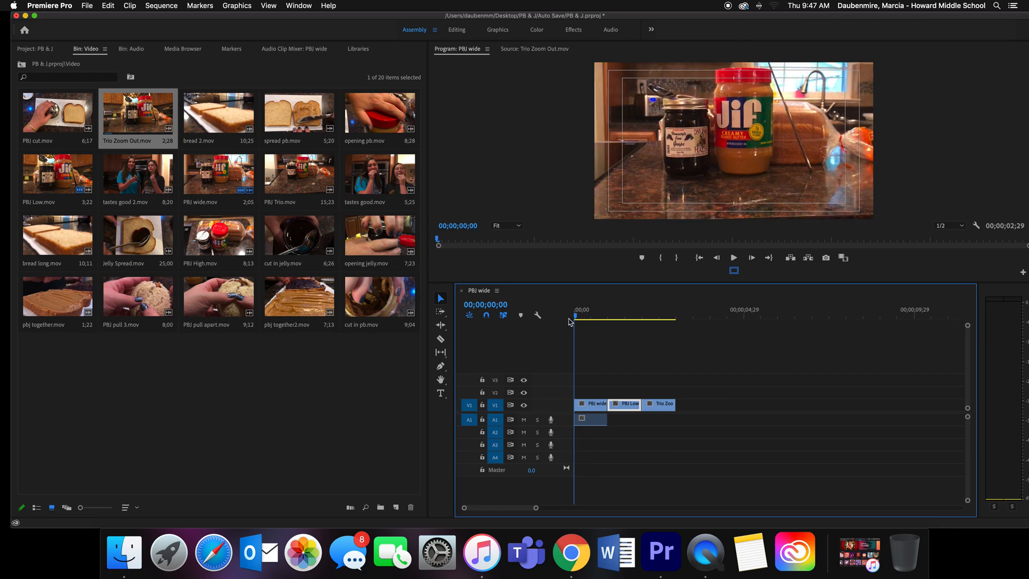
pyautogui.press('space')
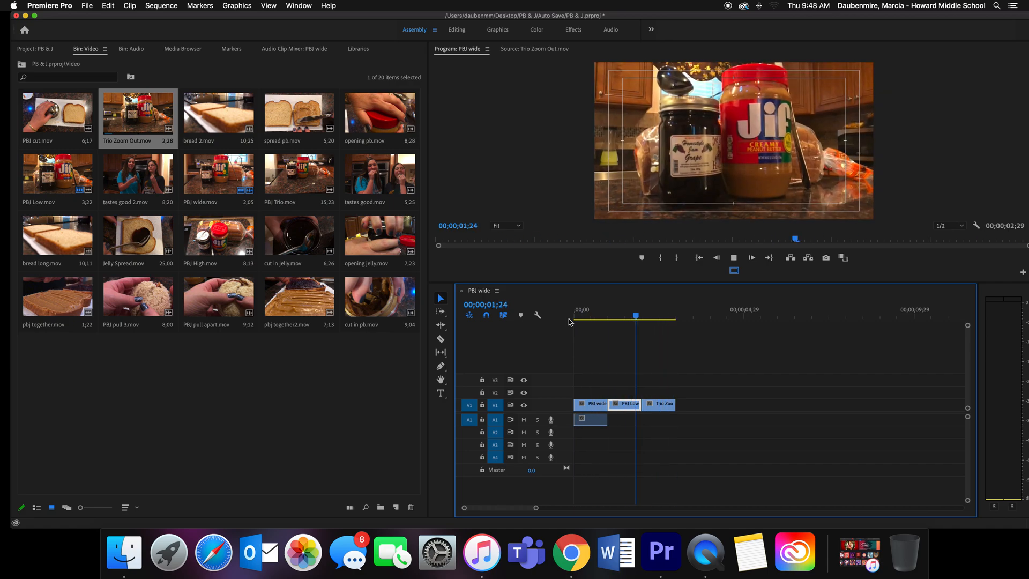
# - Mark in and out points on bread 2.mov, with the out point near 00;00;07;08, and place only its video on V1 after the Trio Zoom Out clip
pyautogui.press('space')
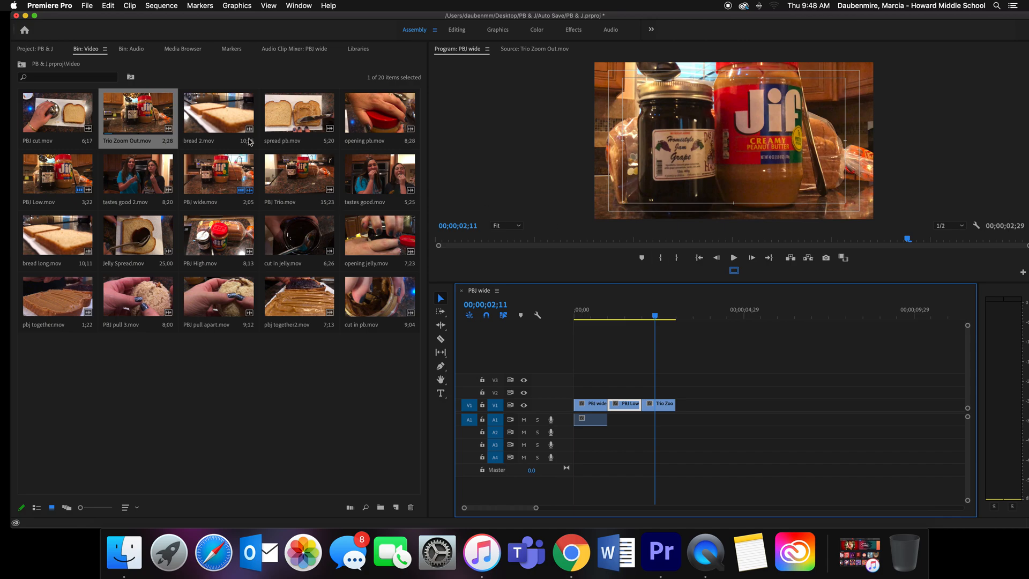
pyautogui.doubleClick(211, 117)
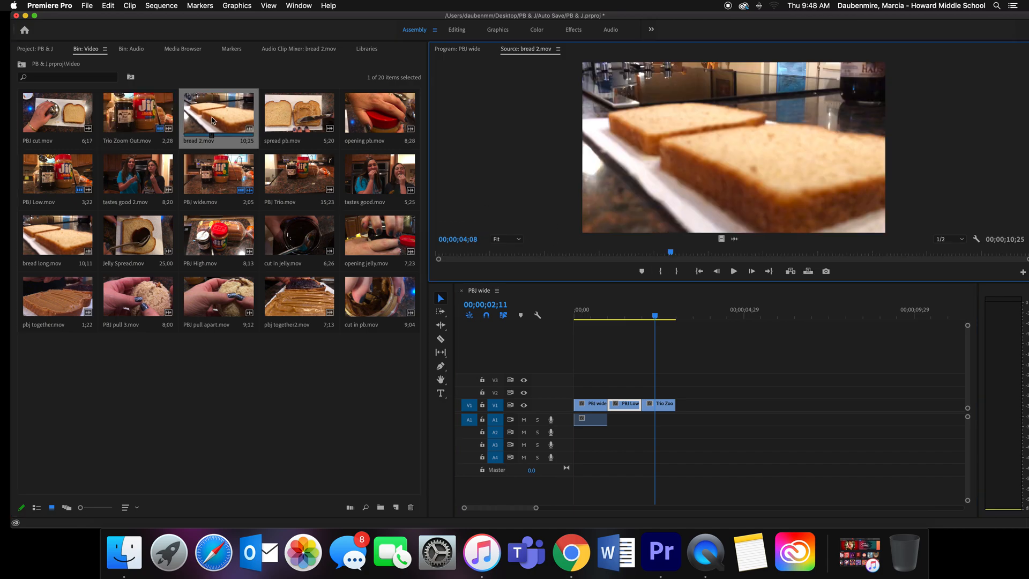
pyautogui.press('space')
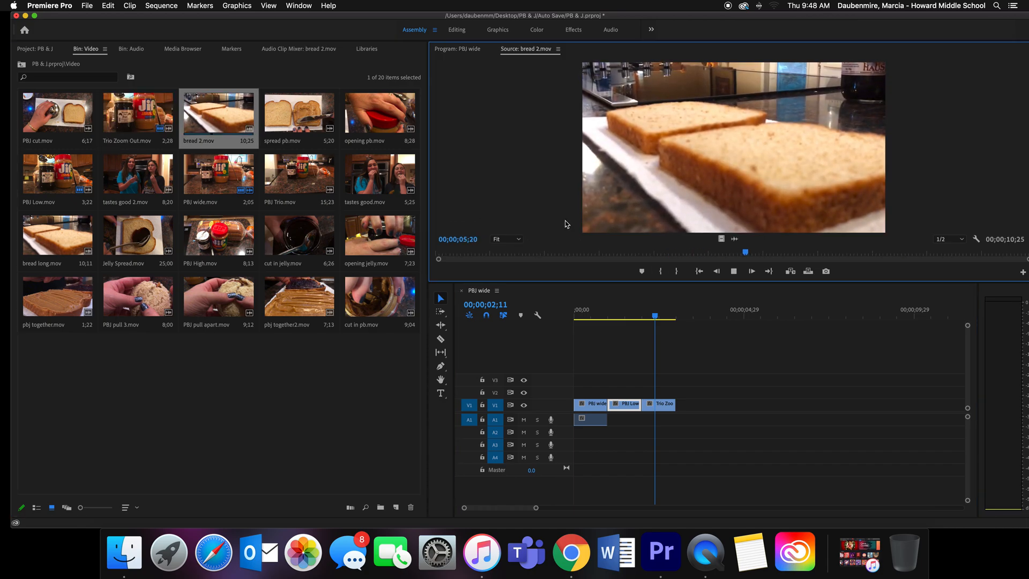
pyautogui.press('space')
pyautogui.moveTo(879, 250)
pyautogui.mouseDown()
pyautogui.moveTo(636, 253)
pyautogui.moveTo(851, 263)
pyautogui.moveTo(645, 262)
pyautogui.moveTo(834, 254)
pyautogui.mouseUp()
pyautogui.click(660, 271)
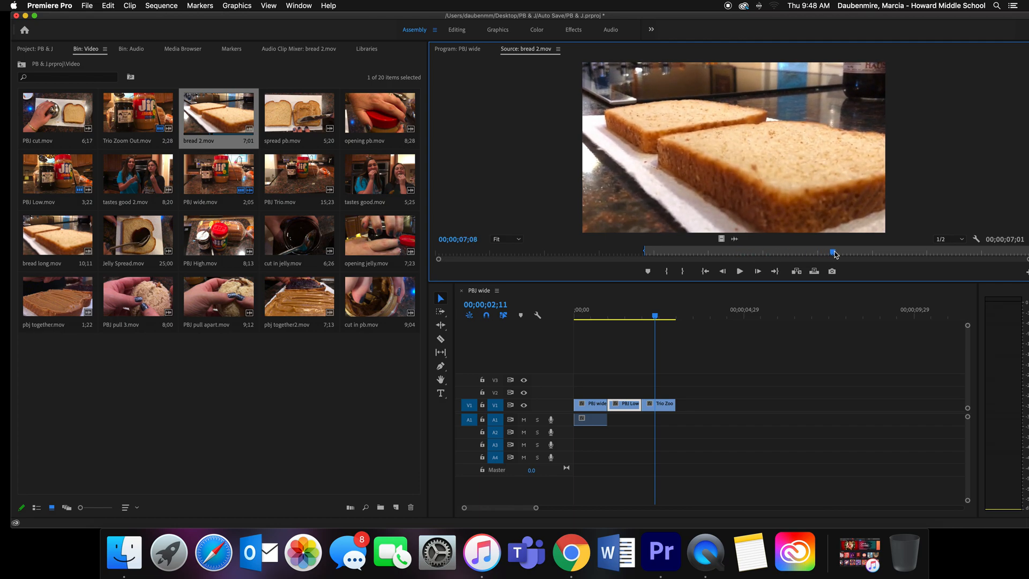
pyautogui.click(684, 271)
pyautogui.moveTo(721, 239); pyautogui.dragTo(681, 406)
# - Trim the start of the bread 2.mov clip to 00;00;04;00 and ripple delete the gap before it
pyautogui.moveTo(654, 316); pyautogui.dragTo(710, 320)
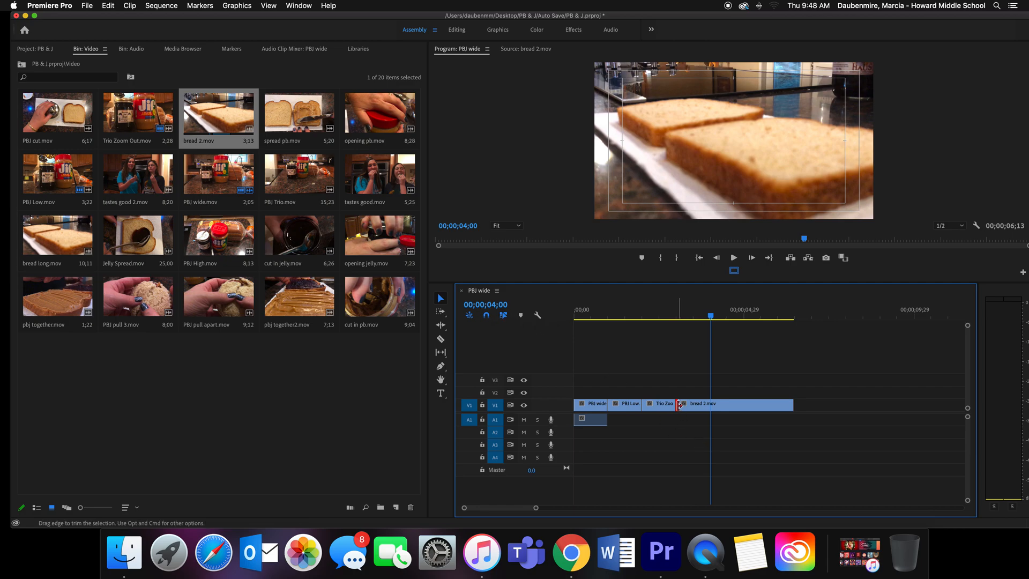
pyautogui.moveTo(679, 404); pyautogui.dragTo(711, 405)
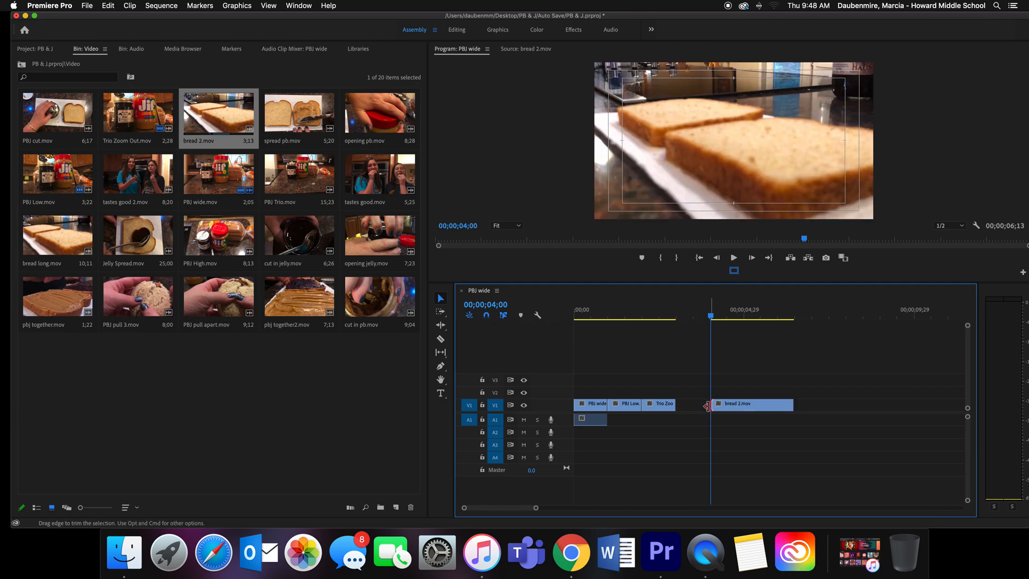
pyautogui.rightClick(692, 407)
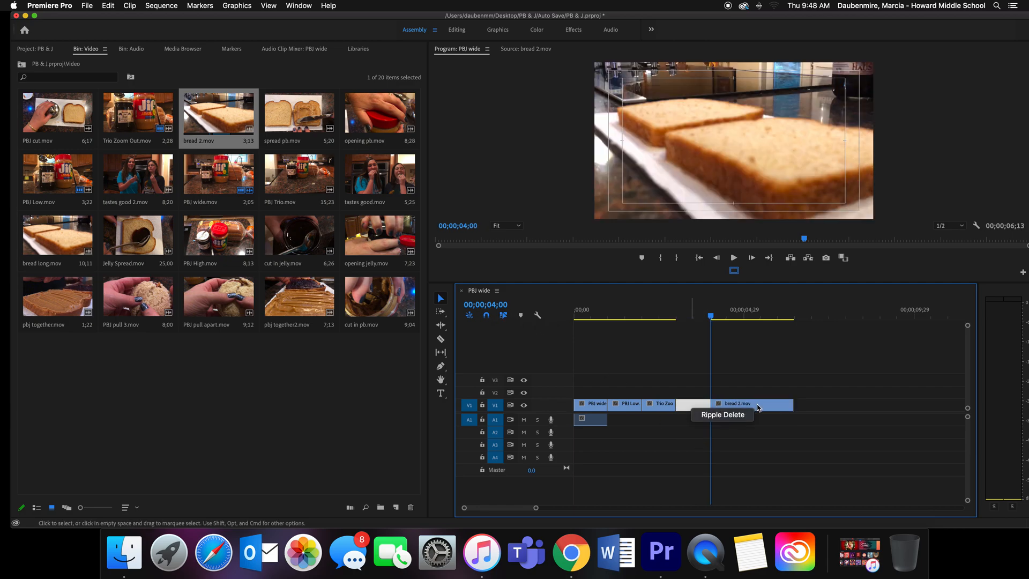
pyautogui.click(715, 416)
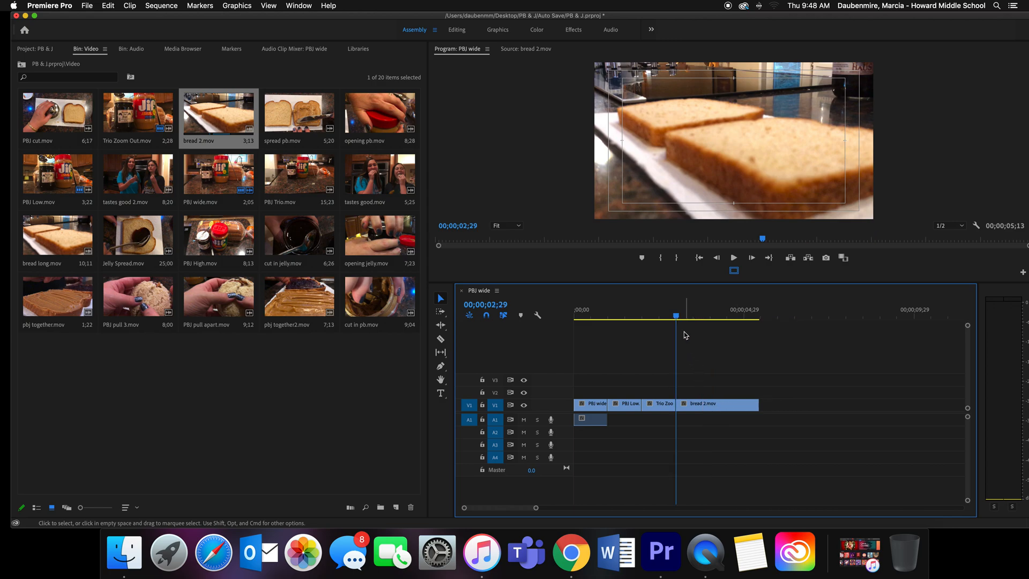
# - Place the playhead at 00;00;04;00 and trim the end of the bread 2.mov clip to it
pyautogui.press('space')
pyautogui.press('space')
pyautogui.click(498, 306)
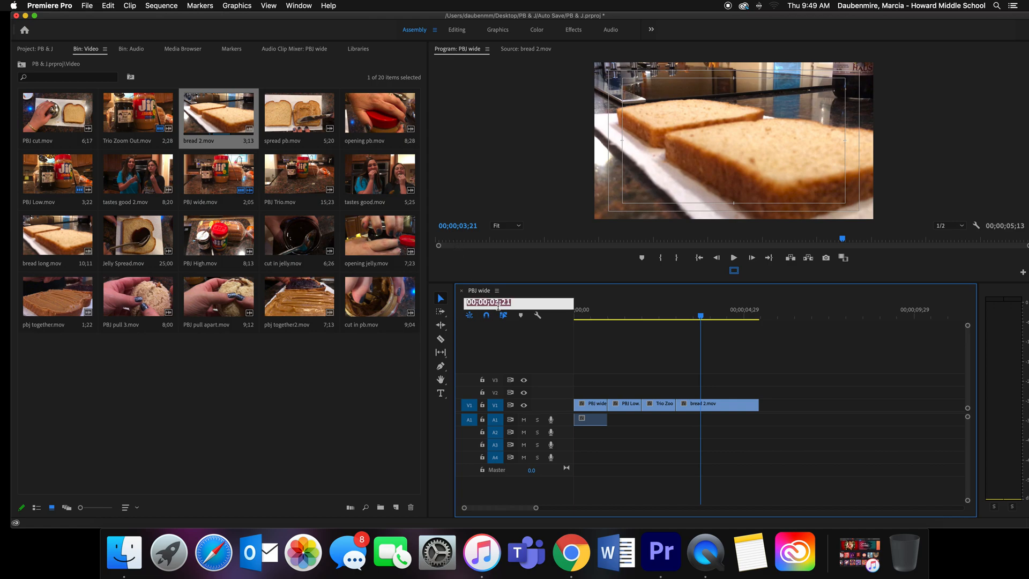
pyautogui.write('4;')
pyautogui.write('00')
pyautogui.press('Return')
pyautogui.moveTo(756, 404); pyautogui.dragTo(712, 406)
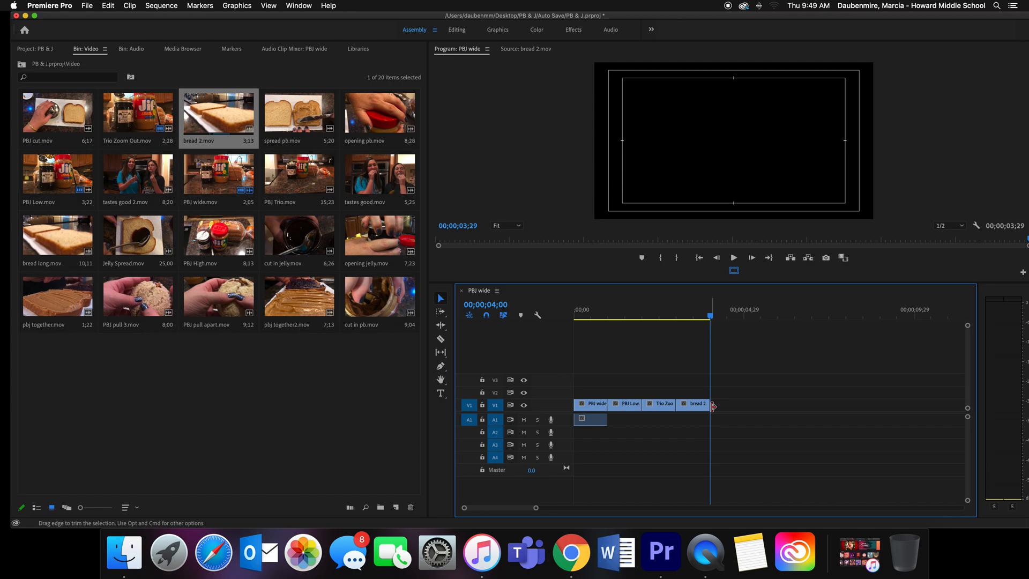
# - Preview bread long.mov in the source monitor and compare it with the bread 2.mov clip in the sequence
pyautogui.doubleClick(60, 238)
pyautogui.press('space')
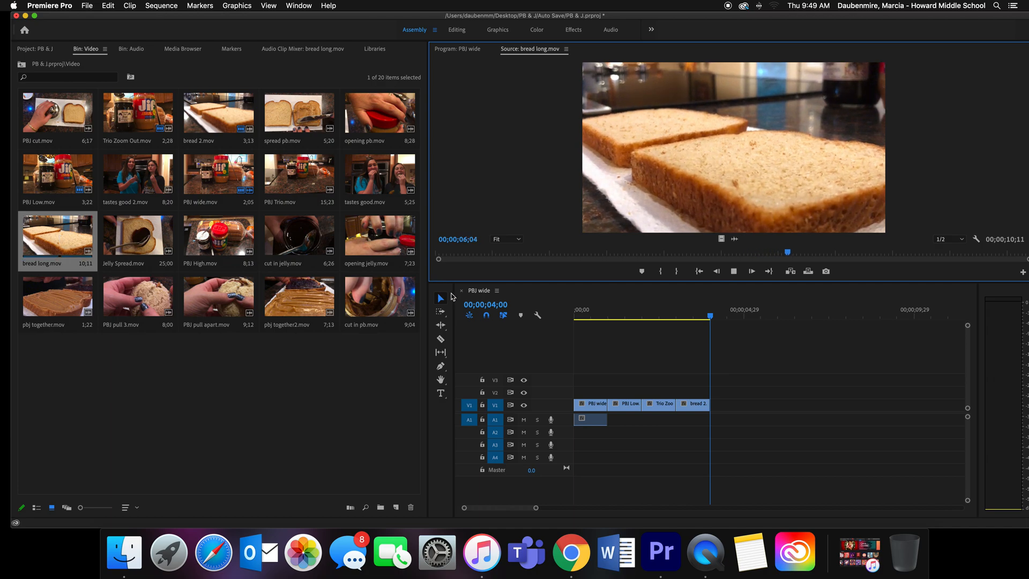
pyautogui.press('space')
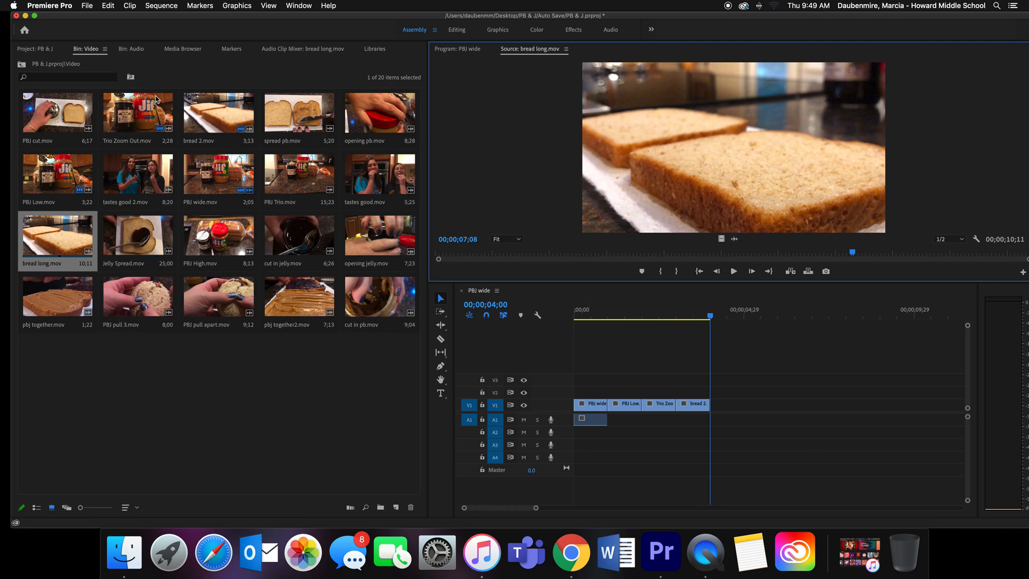
pyautogui.moveTo(711, 318)
pyautogui.mouseDown()
pyautogui.moveTo(582, 317)
pyautogui.moveTo(691, 319)
pyautogui.mouseUp()
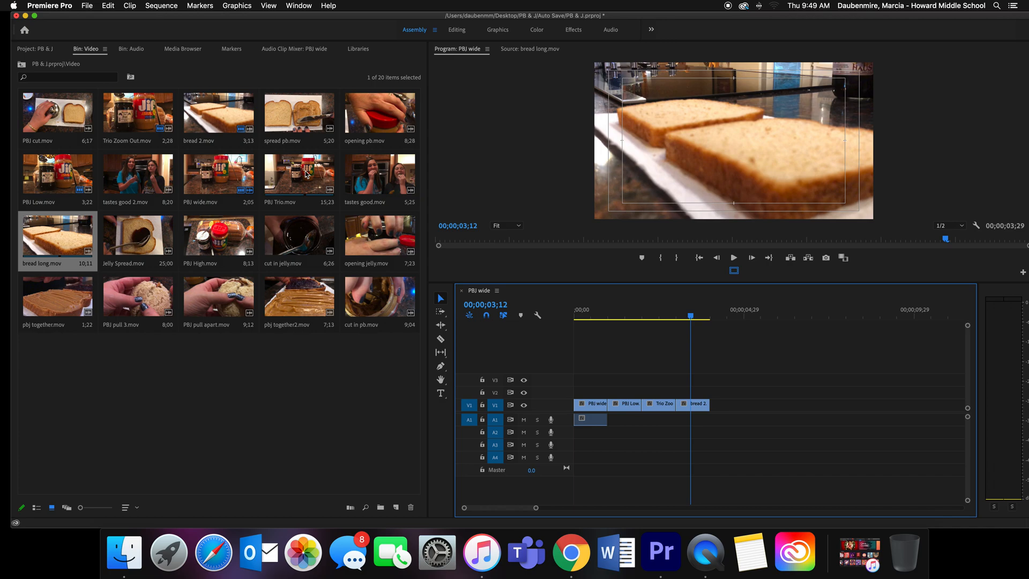
# - Mark opening pb.mov with an out point at 00;00;04;05 and place only its video on V1 directly after the bread 2.mov clip
pyautogui.doubleClick(380, 112)
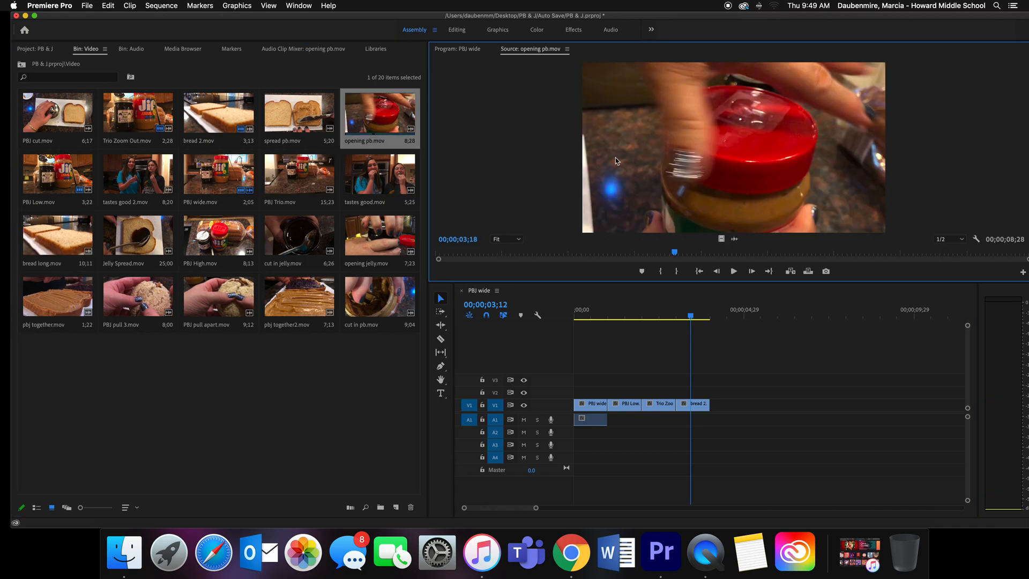
pyautogui.moveTo(675, 252)
pyautogui.mouseDown()
pyautogui.moveTo(585, 252)
pyautogui.moveTo(715, 261)
pyautogui.mouseUp()
pyautogui.click(662, 268)
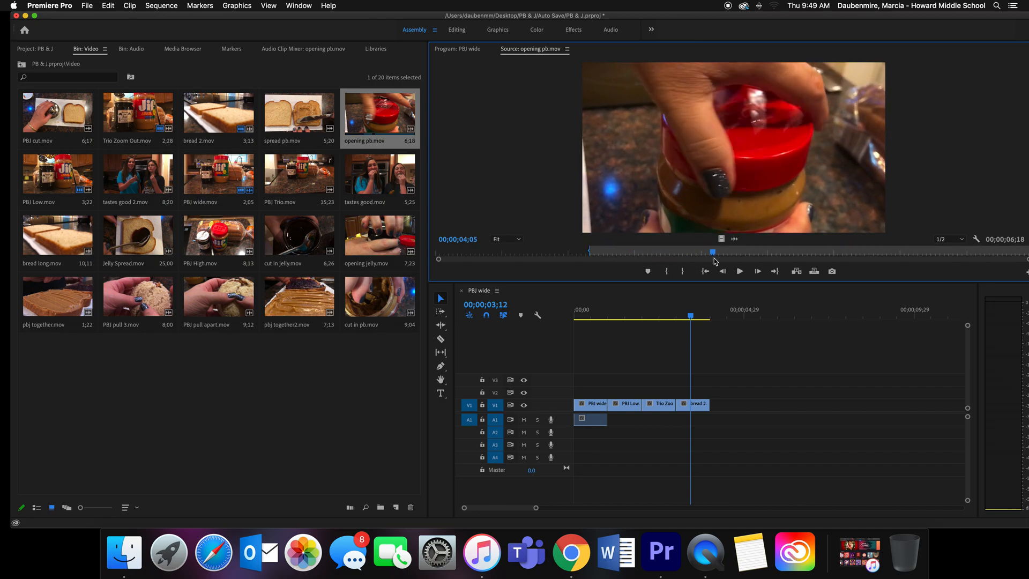
pyautogui.click(682, 271)
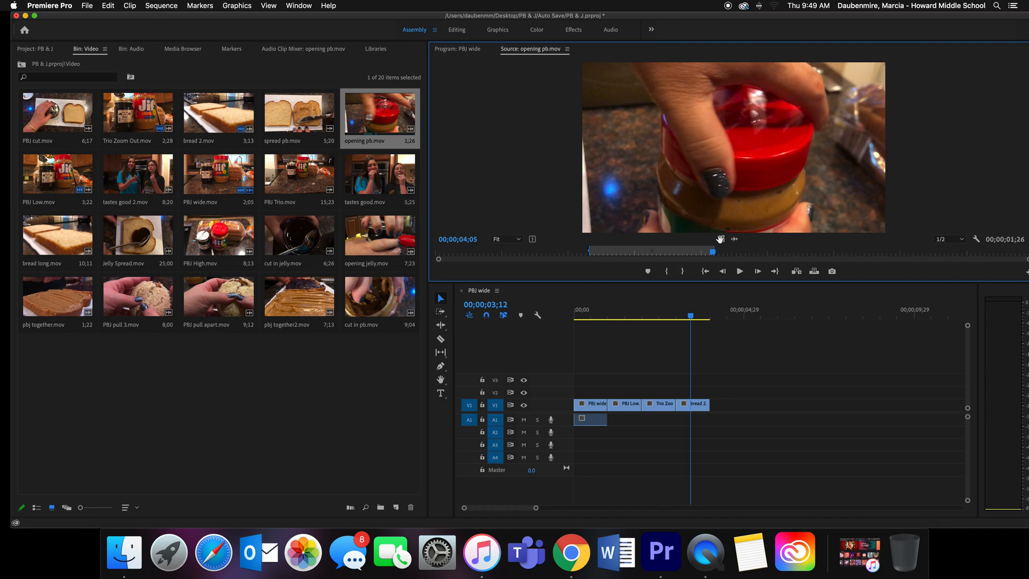
pyautogui.moveTo(721, 240); pyautogui.dragTo(718, 404)
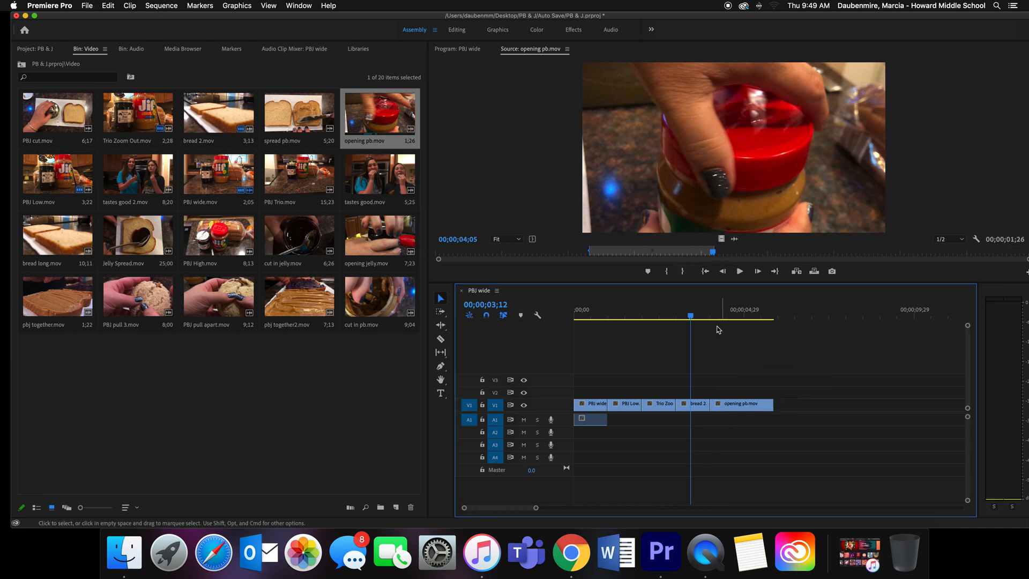
# - Trim the end of the opening pb.mov clip to the playhead at 00;00;05;00 and save the project
pyautogui.moveTo(690, 316); pyautogui.dragTo(742, 317)
pyautogui.click(498, 304)
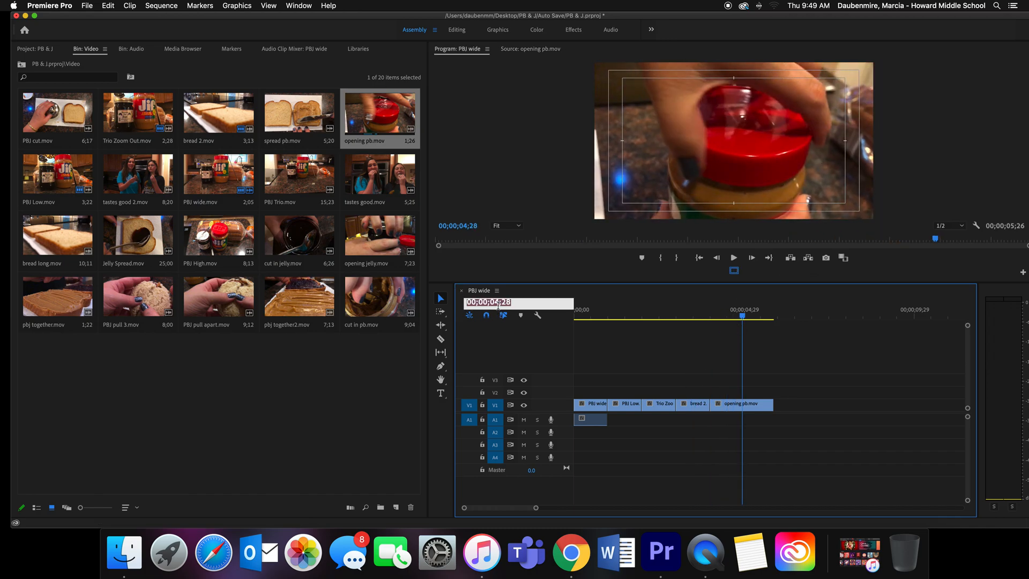
pyautogui.write('500')
pyautogui.press('Return')
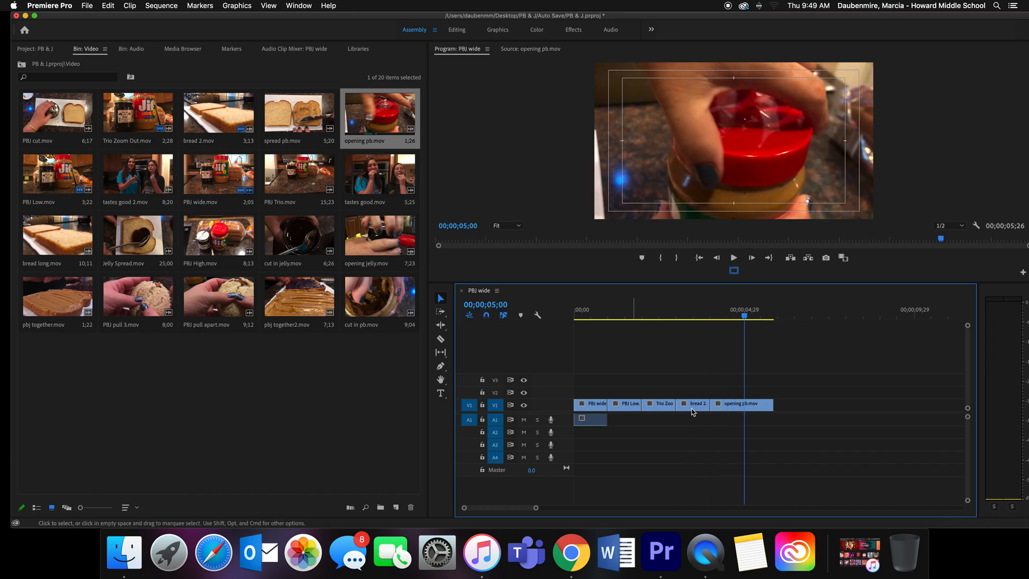
pyautogui.moveTo(772, 403); pyautogui.dragTo(778, 333)
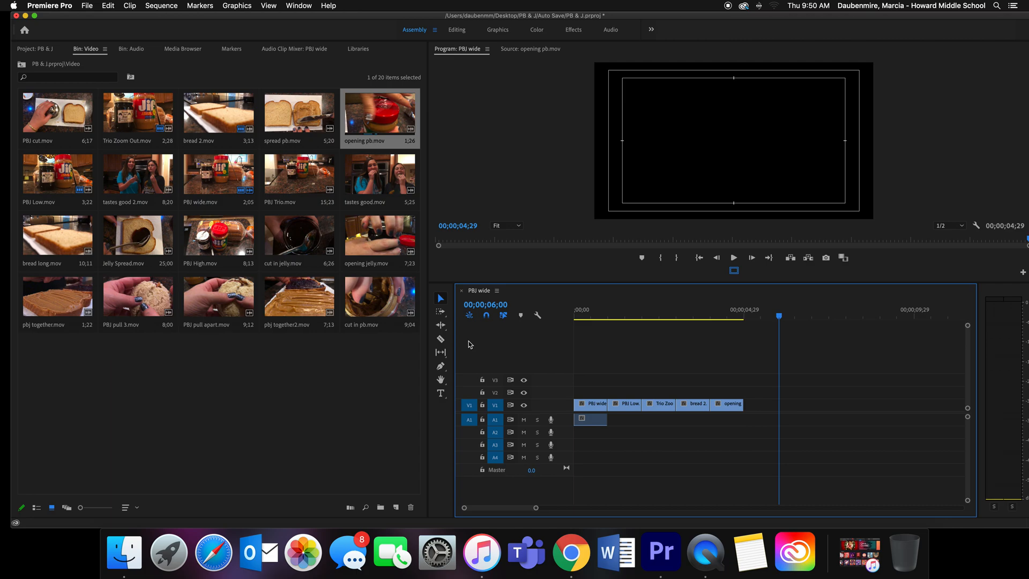
pyautogui.press('super+s')
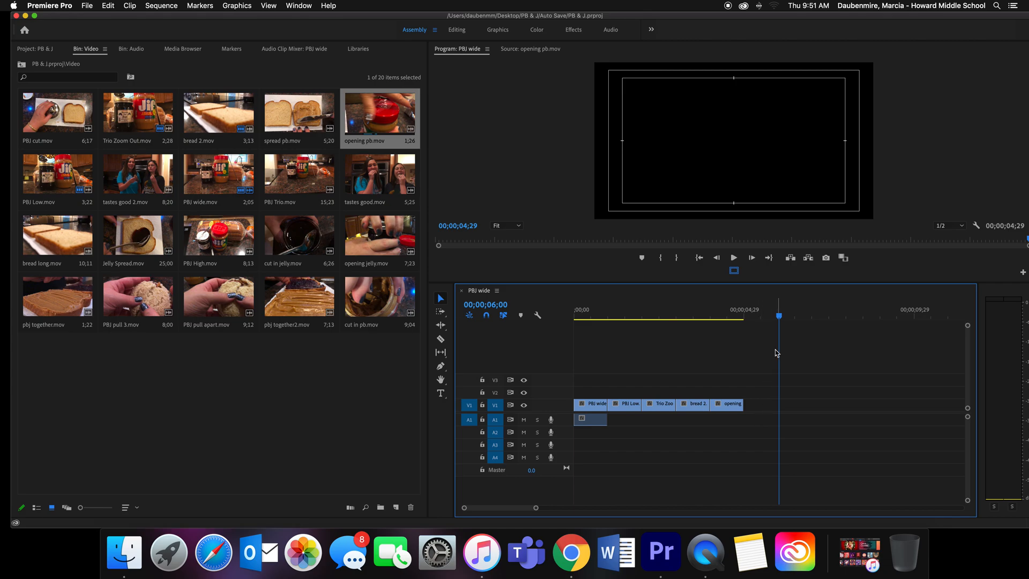
# - Extend the end of the opening pb.mov clip to about 00;00;07;15 and undo that trim
pyautogui.moveTo(742, 404); pyautogui.dragTo(826, 406)
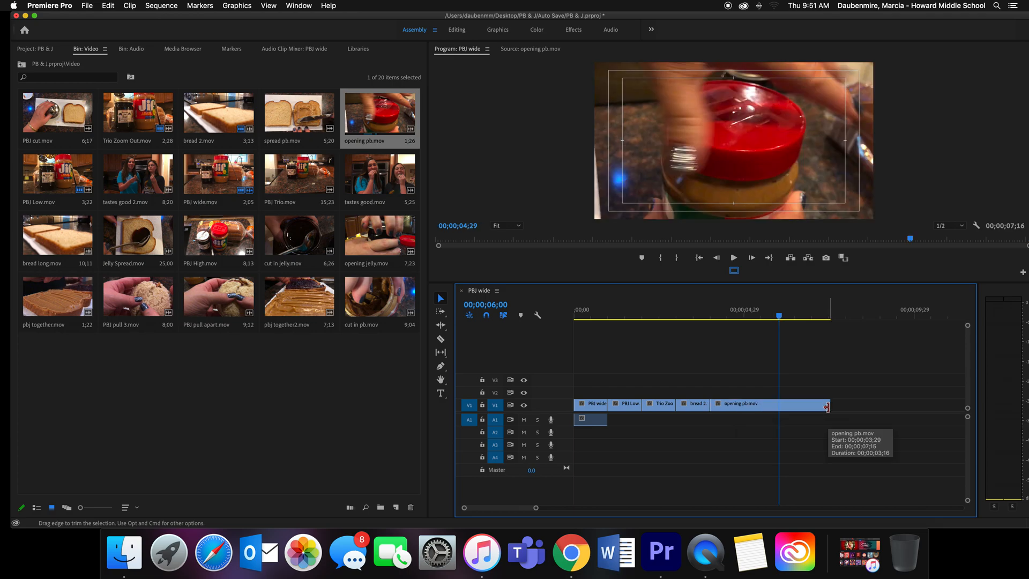
pyautogui.press('super+z')
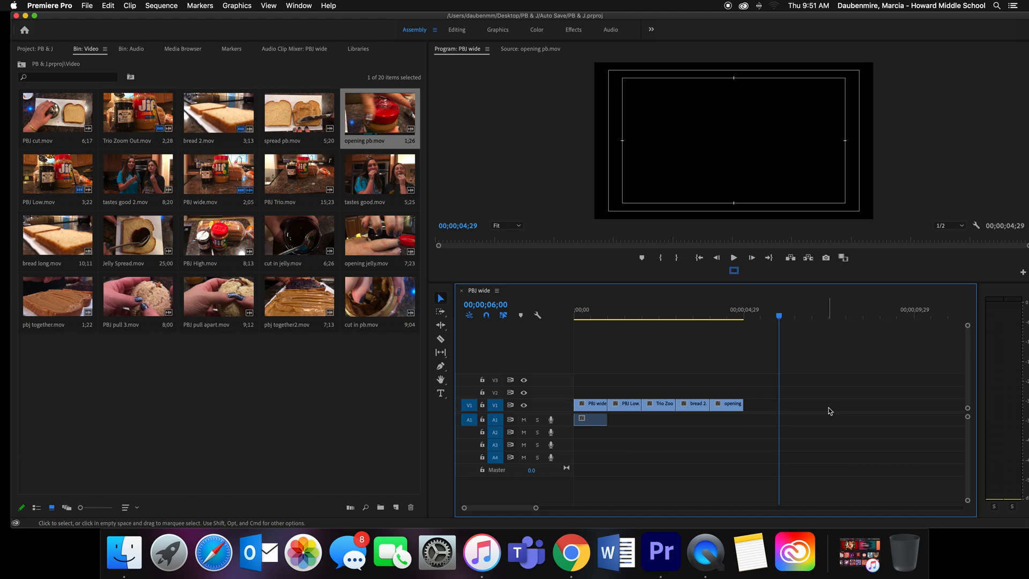
# - Return the playhead to the start of the sequence by jumping between edit points and play all five clips through
pyautogui.moveTo(781, 314); pyautogui.dragTo(642, 320)
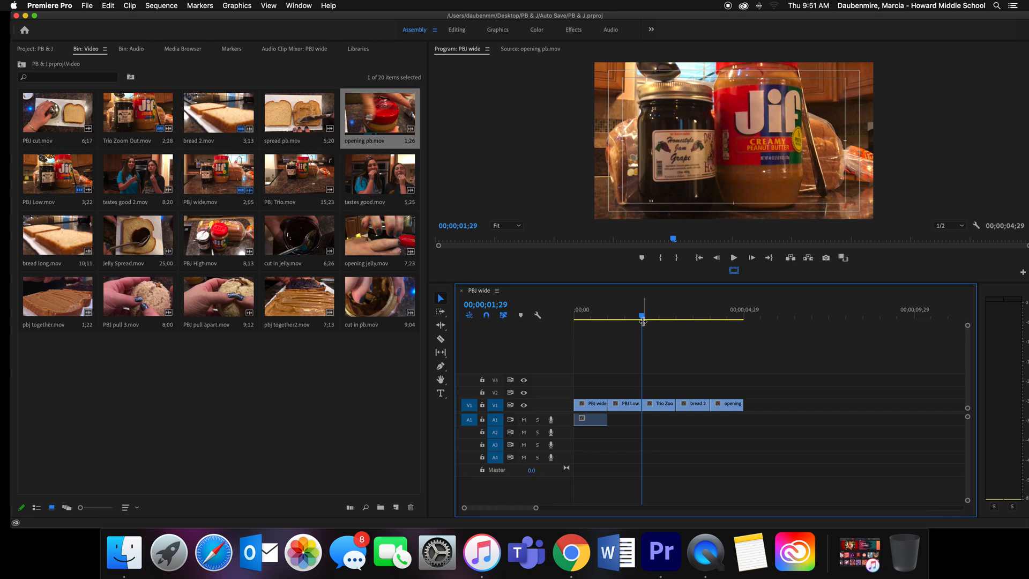
pyautogui.press('Up')
pyautogui.press('Up')
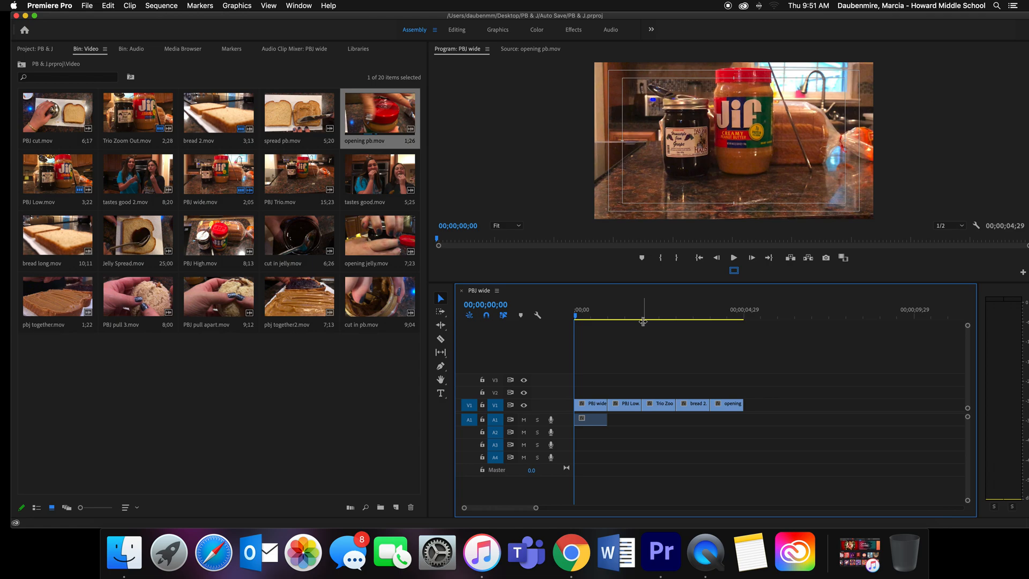
pyautogui.press('space')
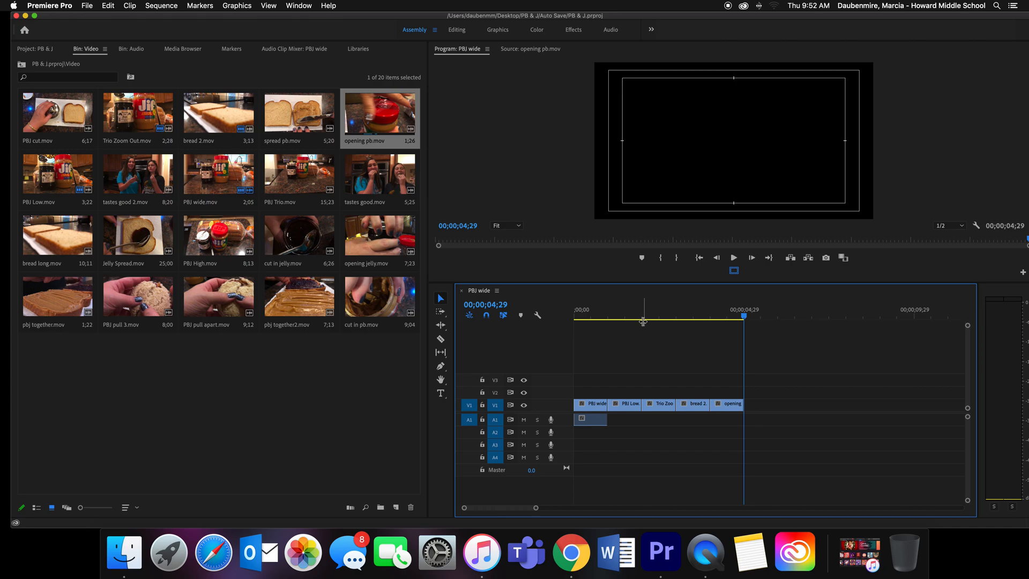
# - Jump the playhead back and forth between the edit points of the clips, finishing at the start of the sequence
pyautogui.click(643, 320)
pyautogui.press('Down')
pyautogui.press('Down')
pyautogui.press('Up')
pyautogui.press('Up')
pyautogui.press('Down')
pyautogui.press('Down')
pyautogui.press('Up')
pyautogui.press('Down')
pyautogui.press('Down')
pyautogui.press('Up')
pyautogui.press('Up')
pyautogui.press('Up')
pyautogui.press('Up')
pyautogui.press('Up')
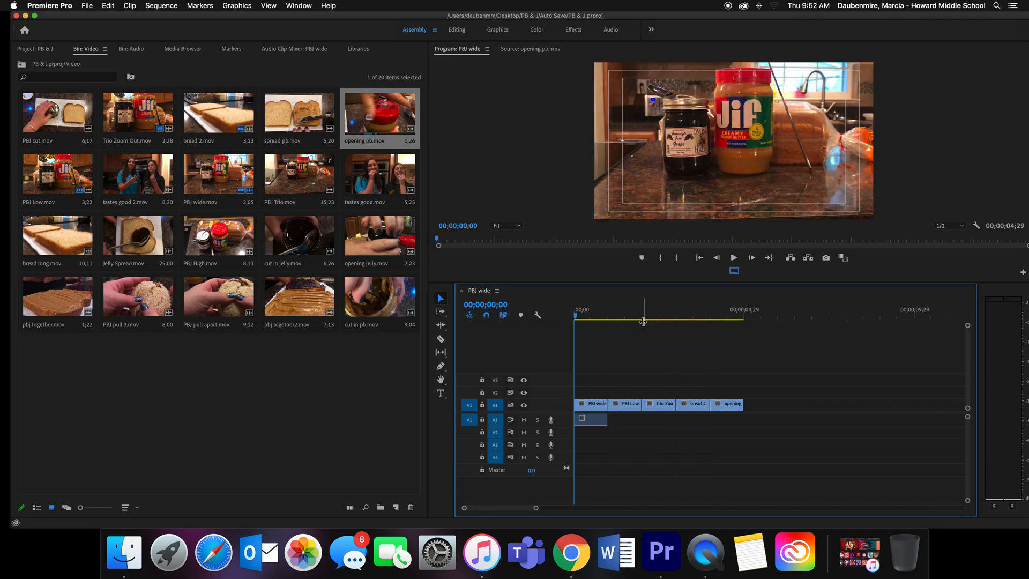
# - Scrub into the PBJ Low clip, then play the sequence forward, in reverse, and forward again in short paused stretches
pyautogui.moveTo(578, 316); pyautogui.dragTo(628, 356)
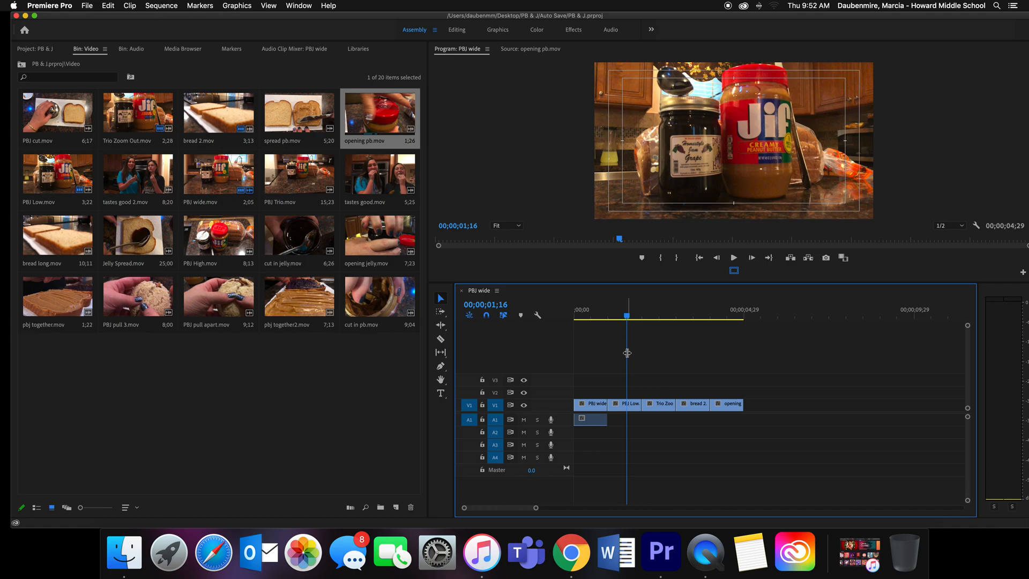
pyautogui.press('space')
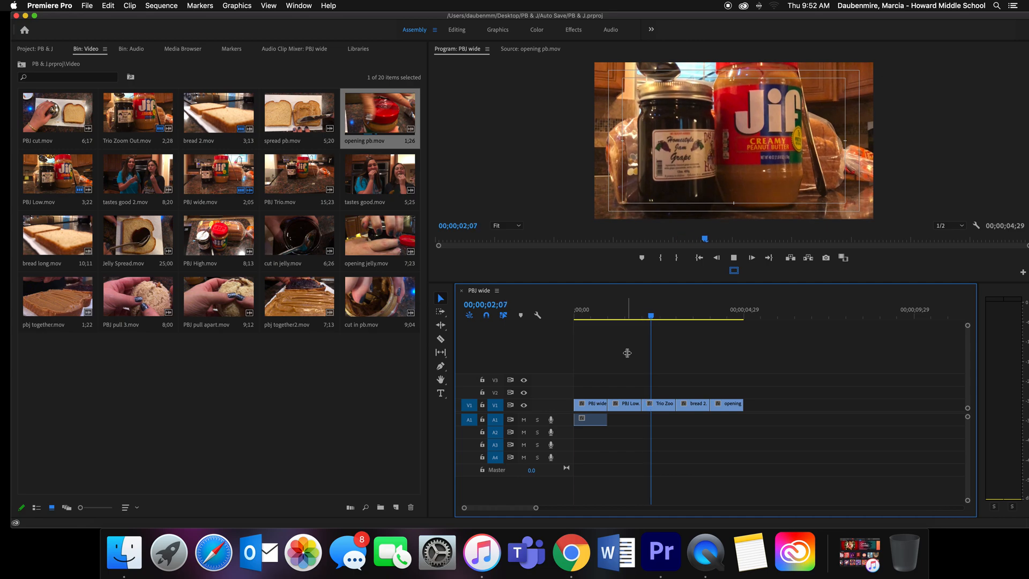
pyautogui.press('space')
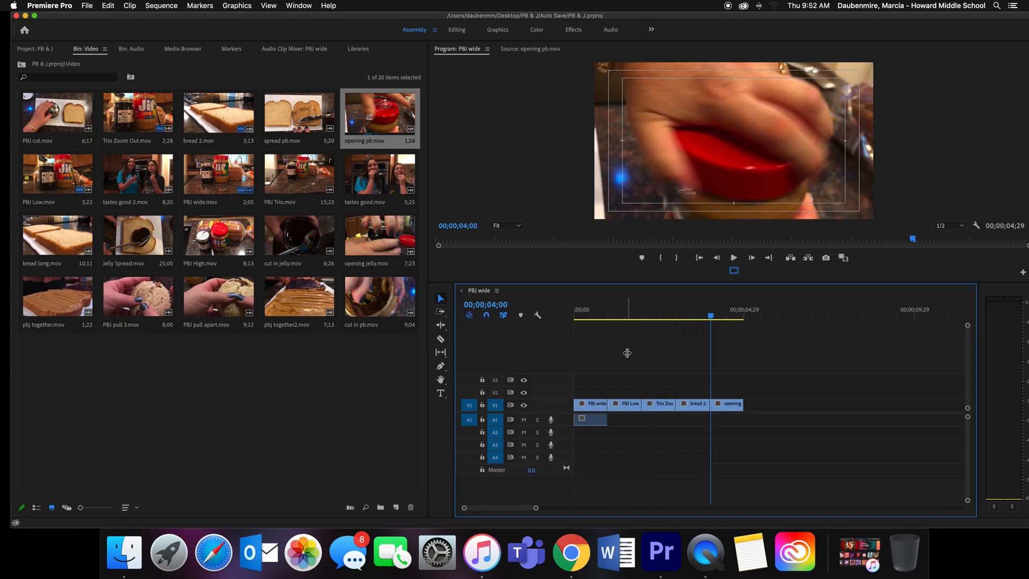
pyautogui.press('j')
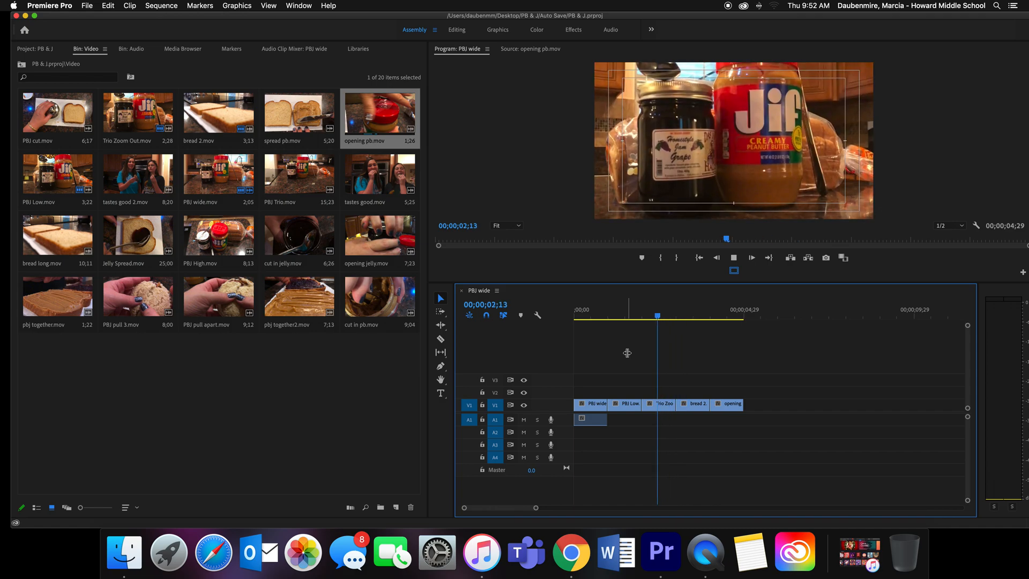
pyautogui.press('space')
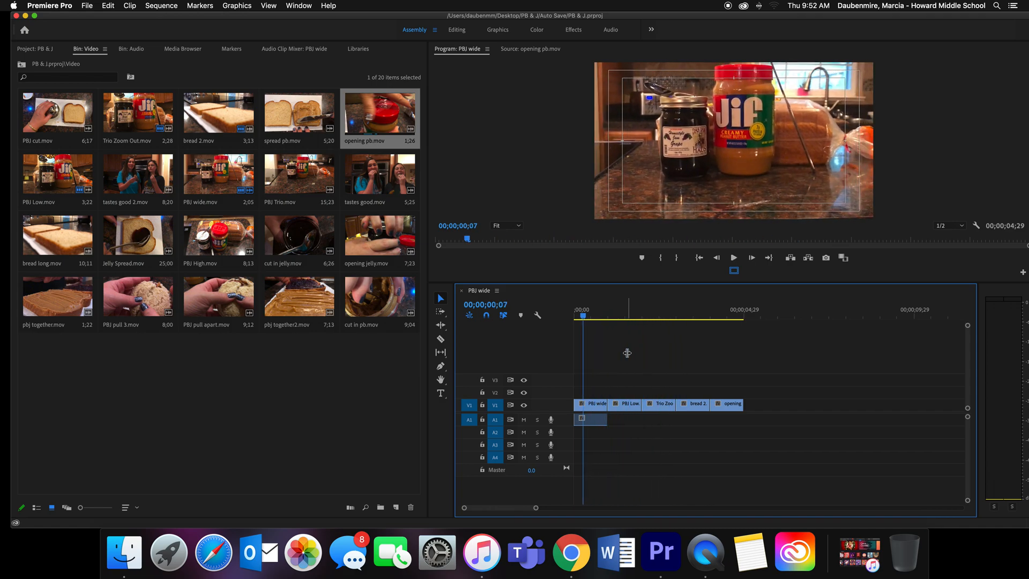
pyautogui.press('l')
pyautogui.press('k')
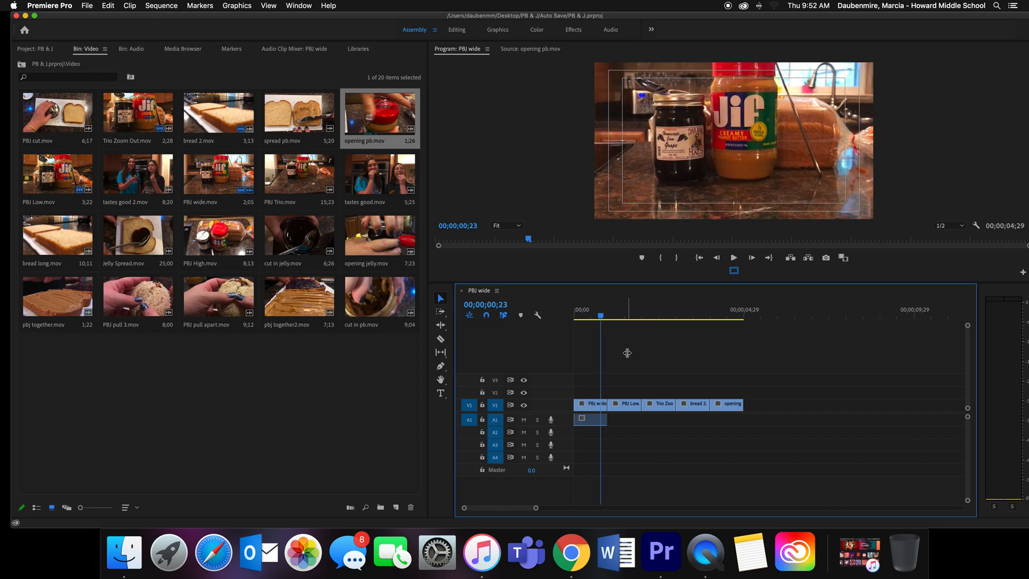
pyautogui.press('l')
pyautogui.press('k')
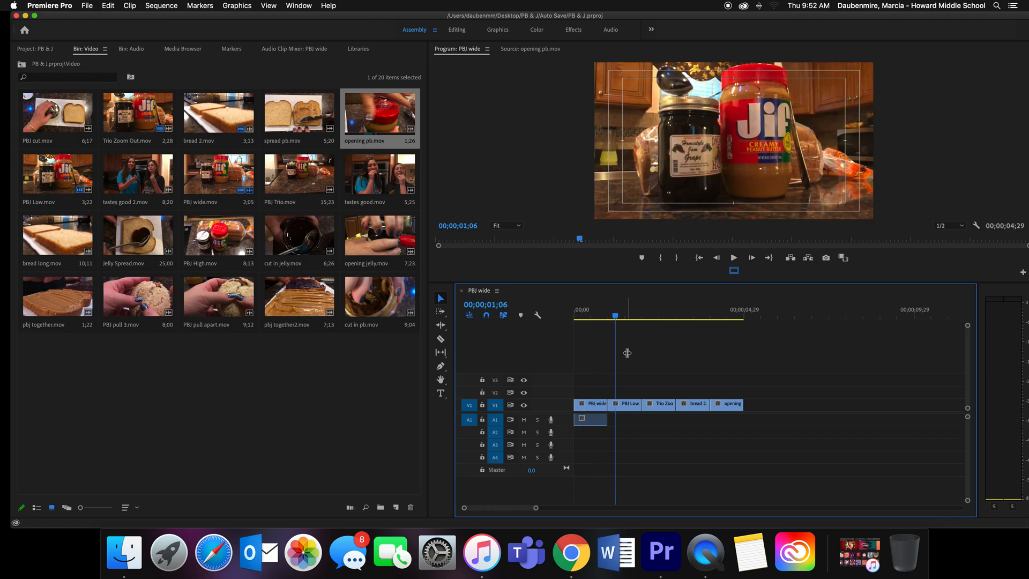
pyautogui.press('l')
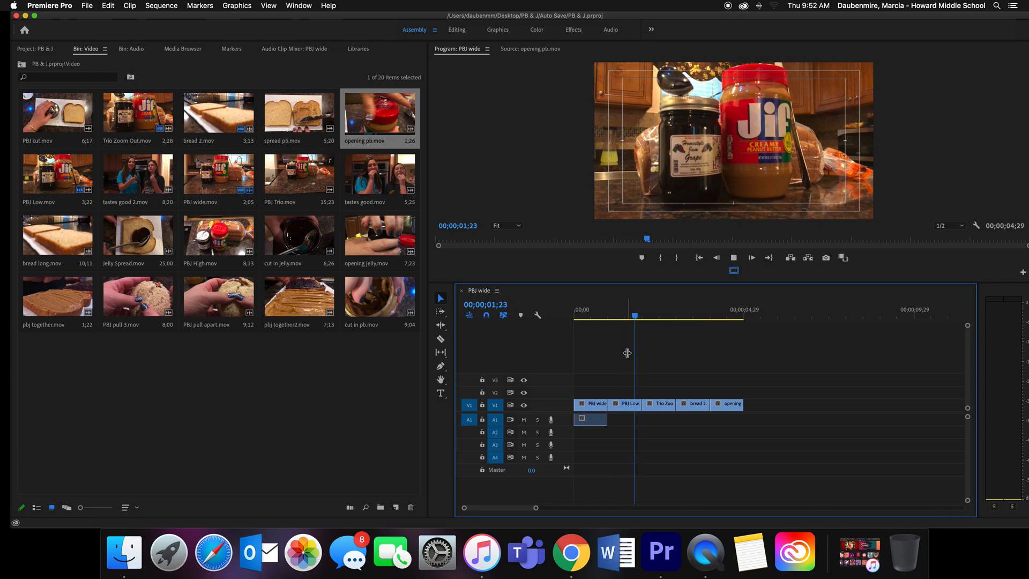
# - Stop playback, try different timeline zoom levels, and return the playhead to the sequence start with all five clips in view
pyautogui.press('k')
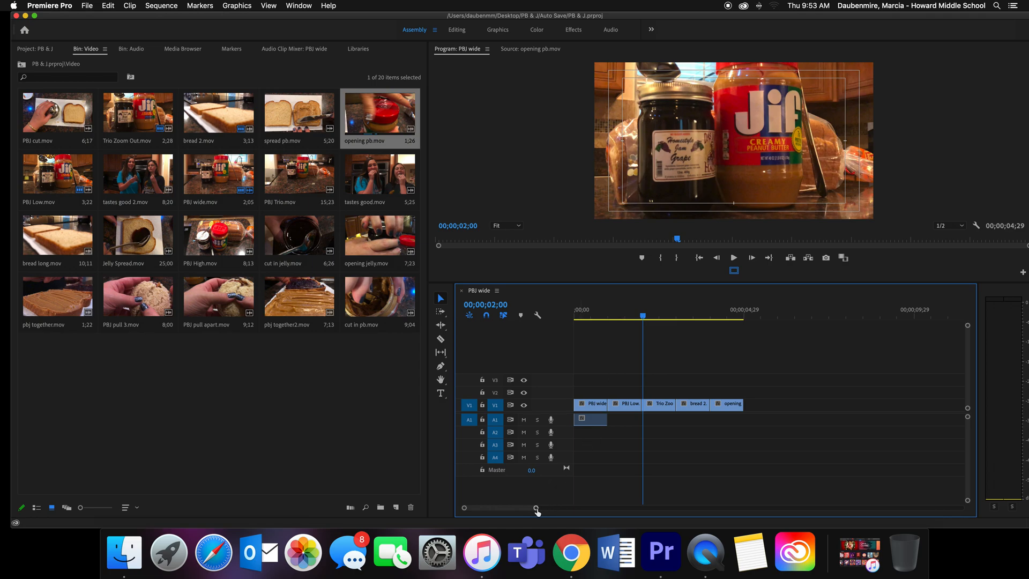
pyautogui.moveTo(536, 508); pyautogui.dragTo(719, 508)
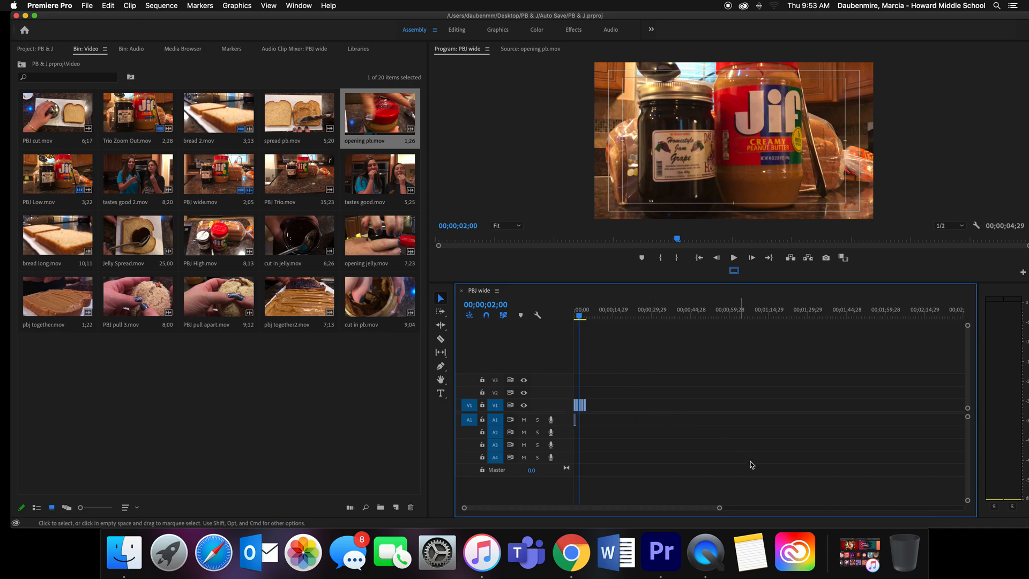
pyautogui.moveTo(719, 509); pyautogui.dragTo(549, 497)
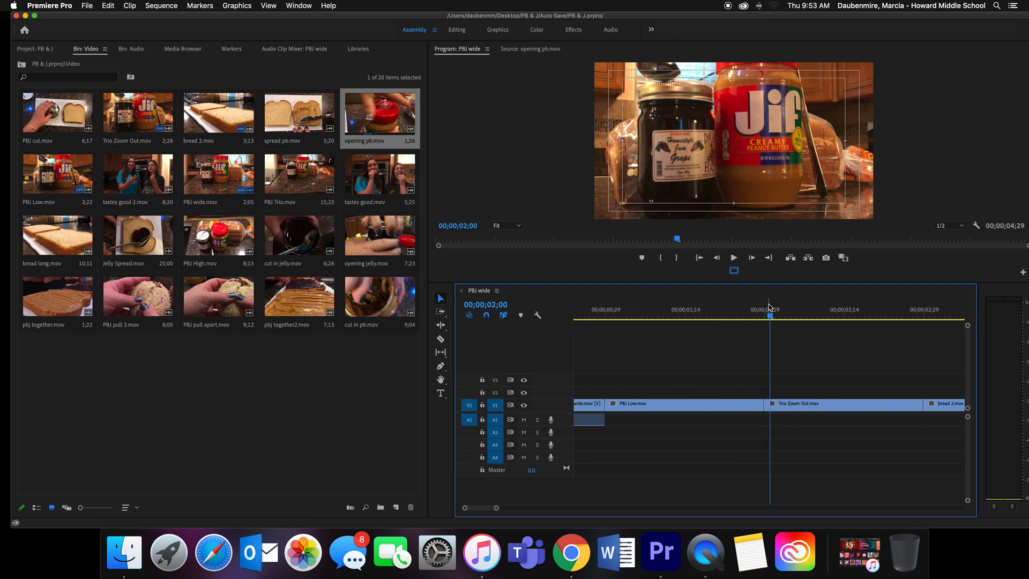
pyautogui.click(679, 316)
pyautogui.moveTo(676, 321); pyautogui.dragTo(547, 338)
pyautogui.moveTo(494, 511); pyautogui.dragTo(604, 514)
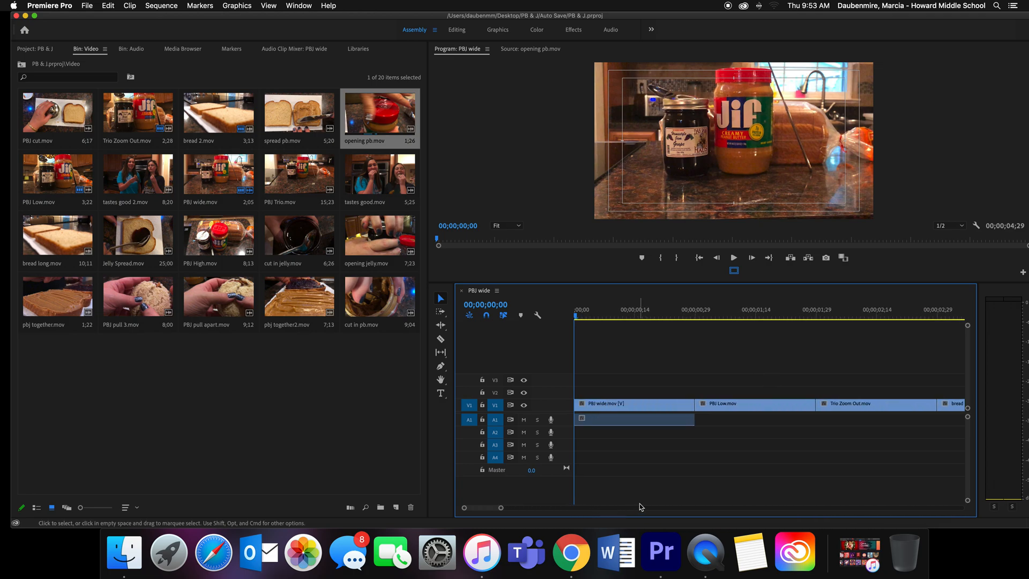
pyautogui.moveTo(500, 509); pyautogui.dragTo(528, 511)
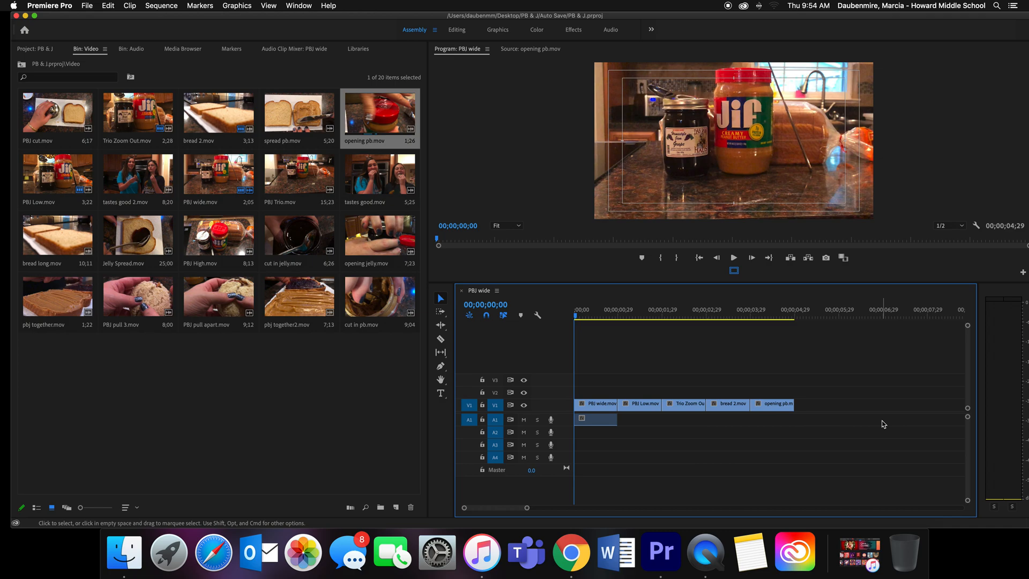
# - Maximize the timeline panel to fill the window, then restore the normal panel layout
pyautogui.press('`')
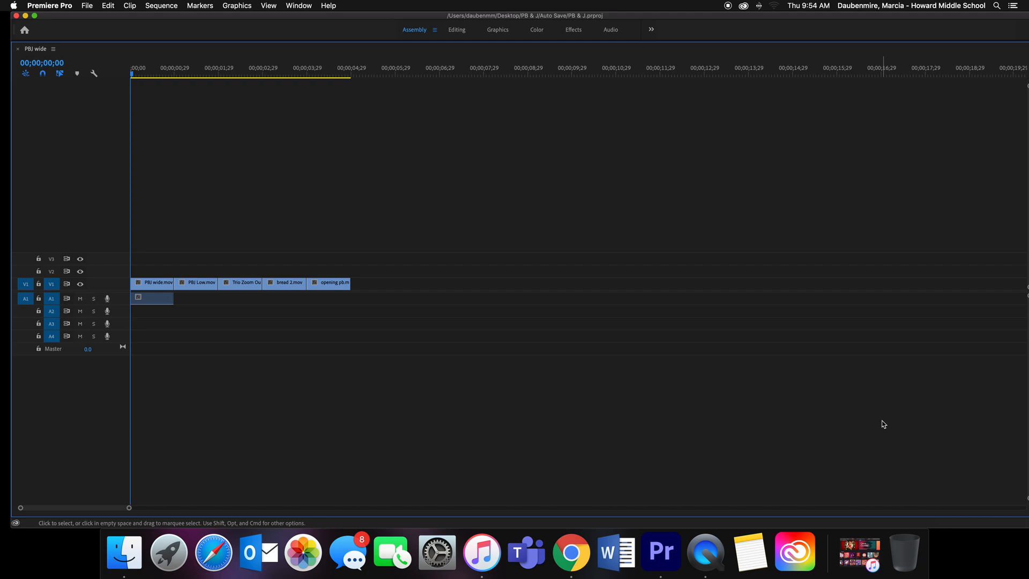
pyautogui.press('`')
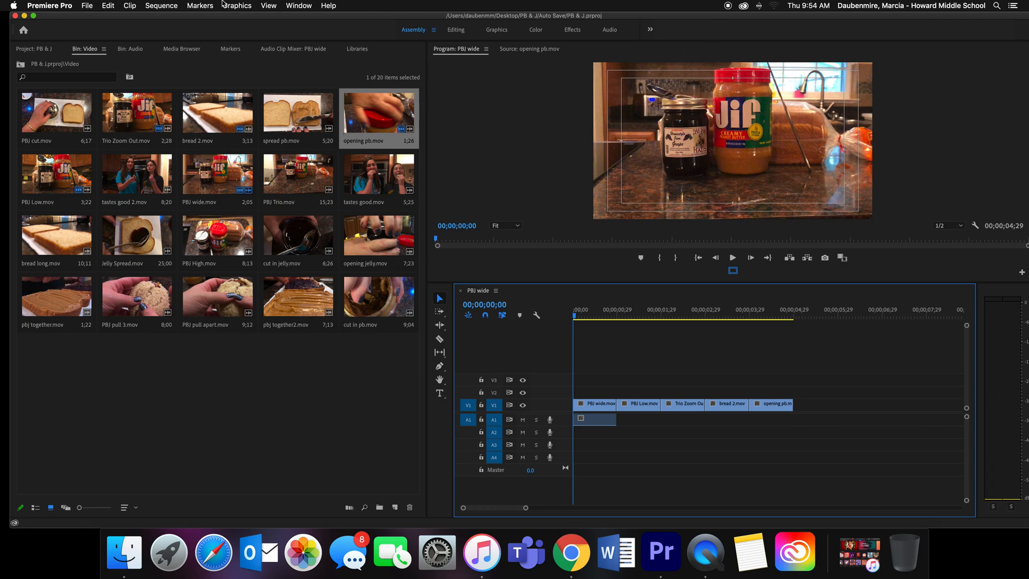
pyautogui.click(33, 16)
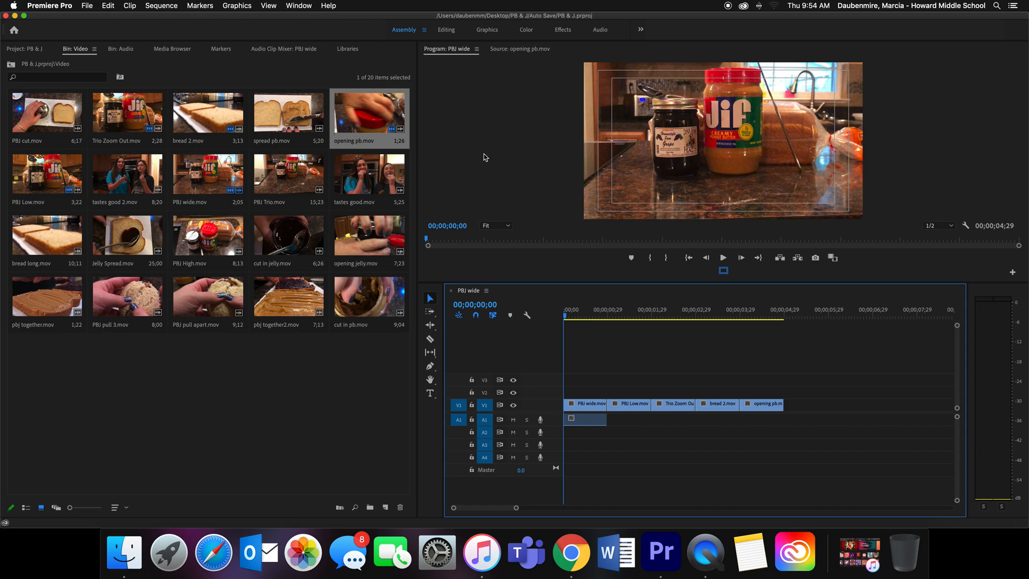
# - Maximize the Program monitor, play the sequence to 00;00;03;25, and restore the normal panel layout
pyautogui.click(503, 160)
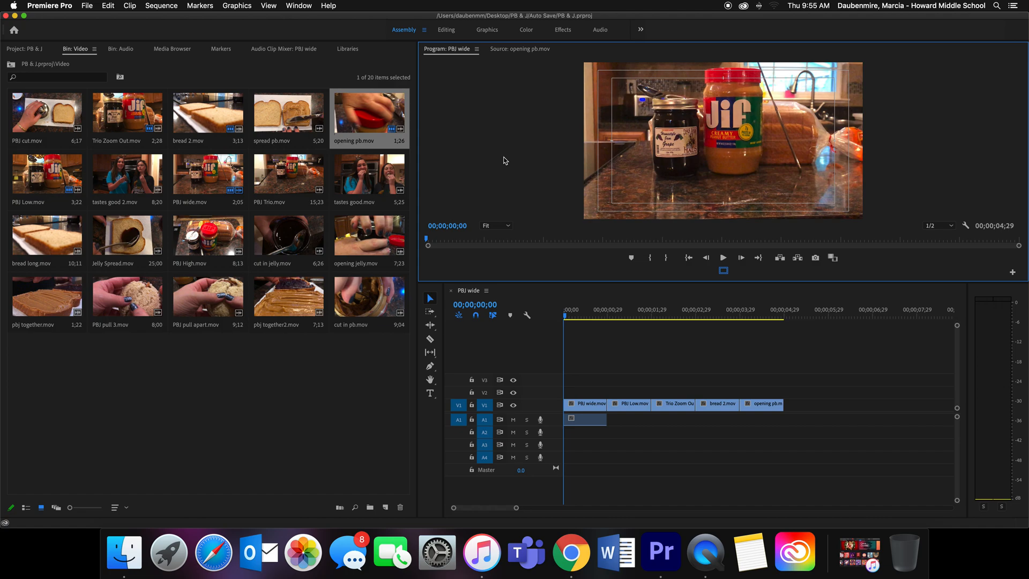
pyautogui.press('`')
pyautogui.press('space')
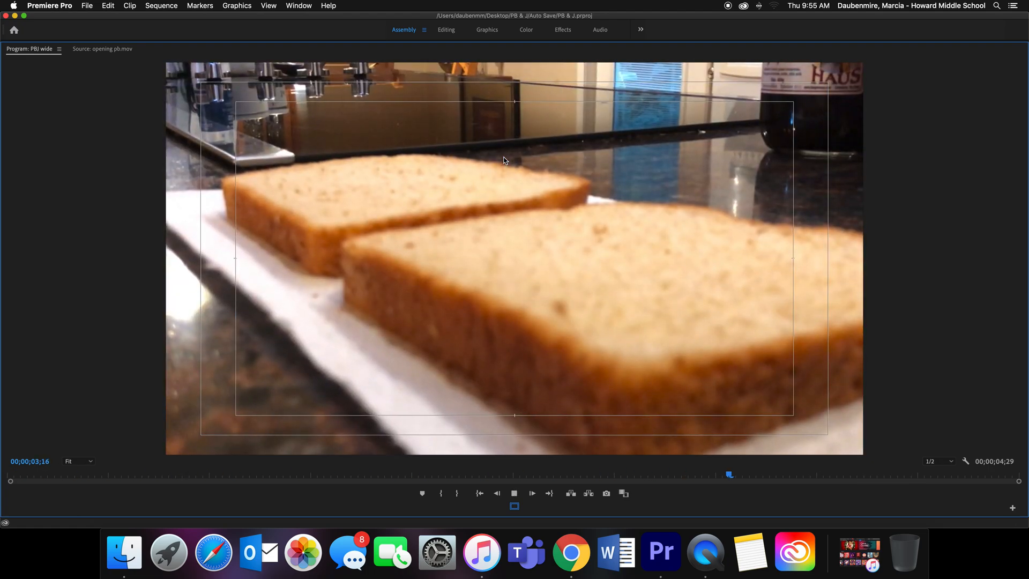
pyautogui.press('space')
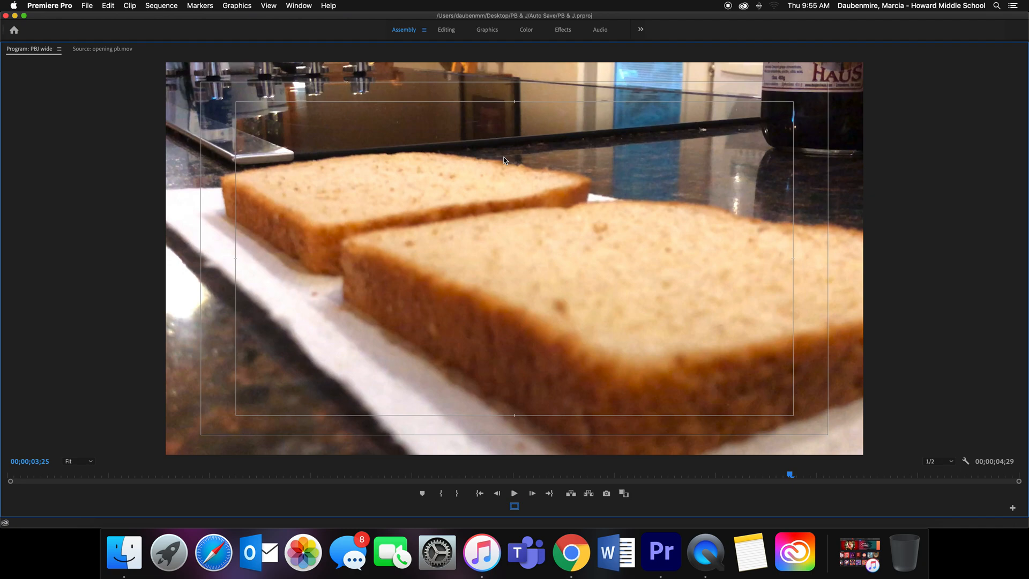
pyautogui.press('`')
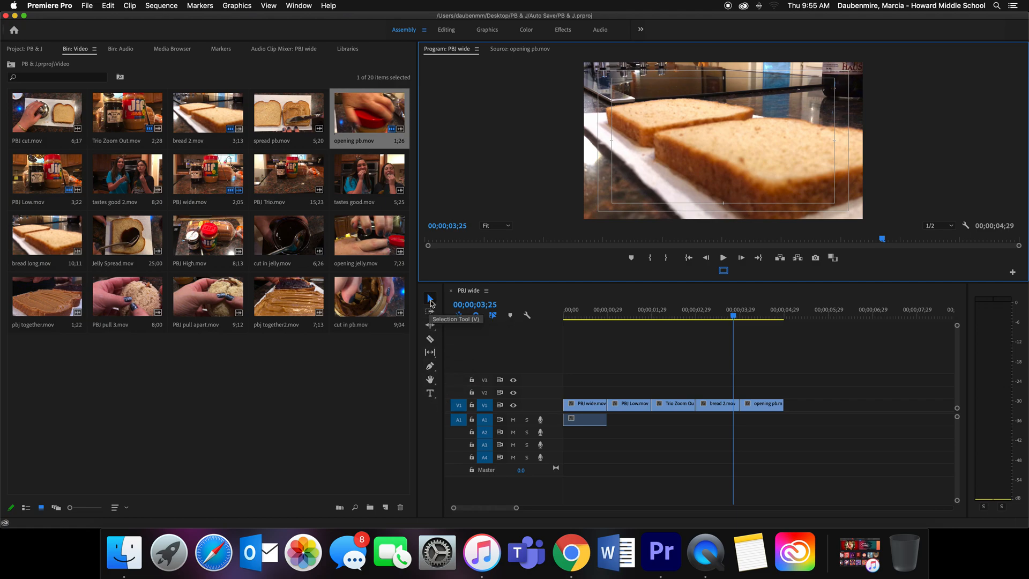
# - Select individual clips on V1 one after another with the Selection tool, ending on PBJ Low.mov
pyautogui.click(582, 412)
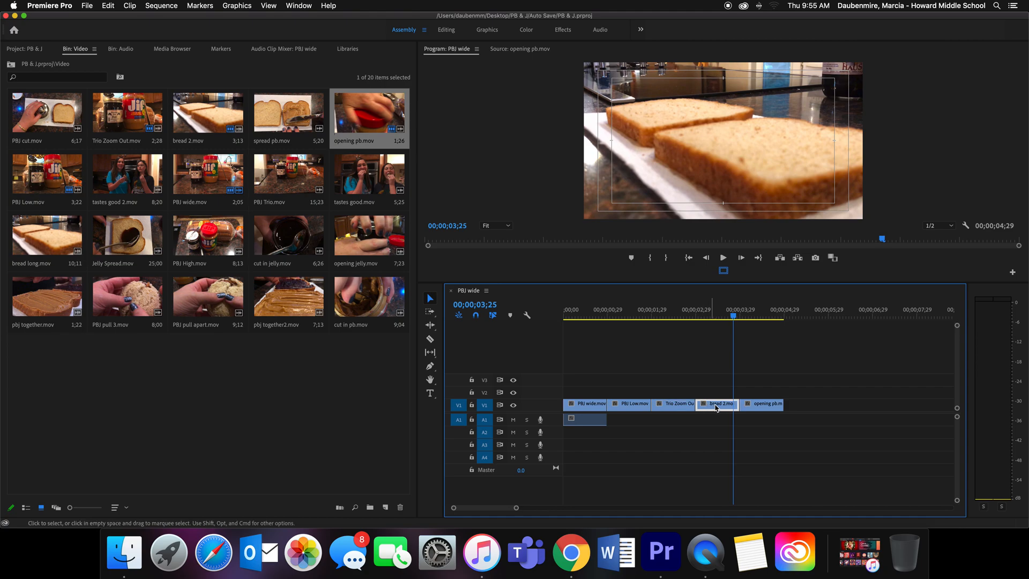
pyautogui.click(673, 405)
pyautogui.click(615, 404)
pyautogui.click(582, 408)
pyautogui.click(677, 405)
pyautogui.click(636, 408)
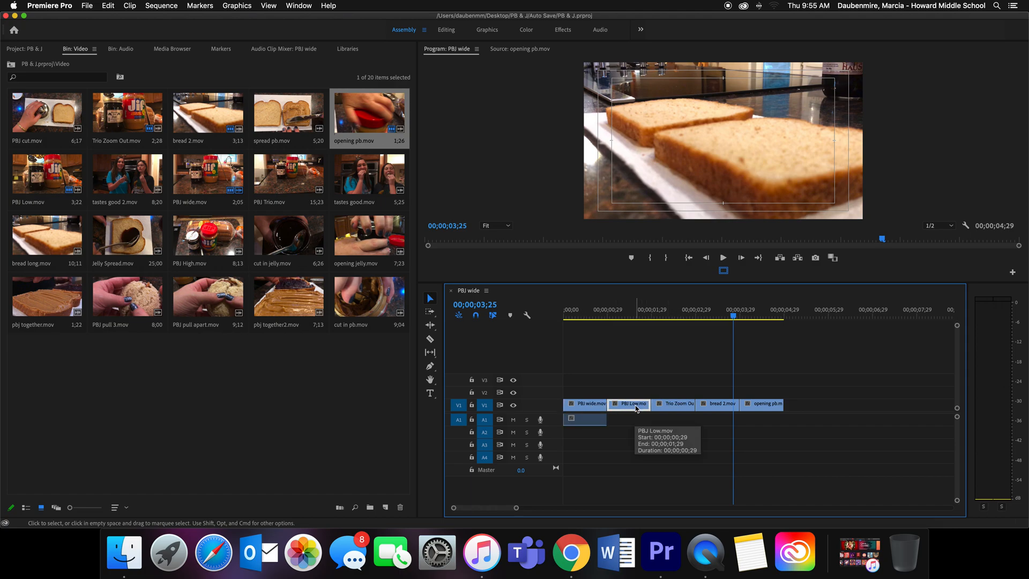
# - Switch the active panel back and forth between the Program monitor, the Video bin and the timeline
pyautogui.click(518, 194)
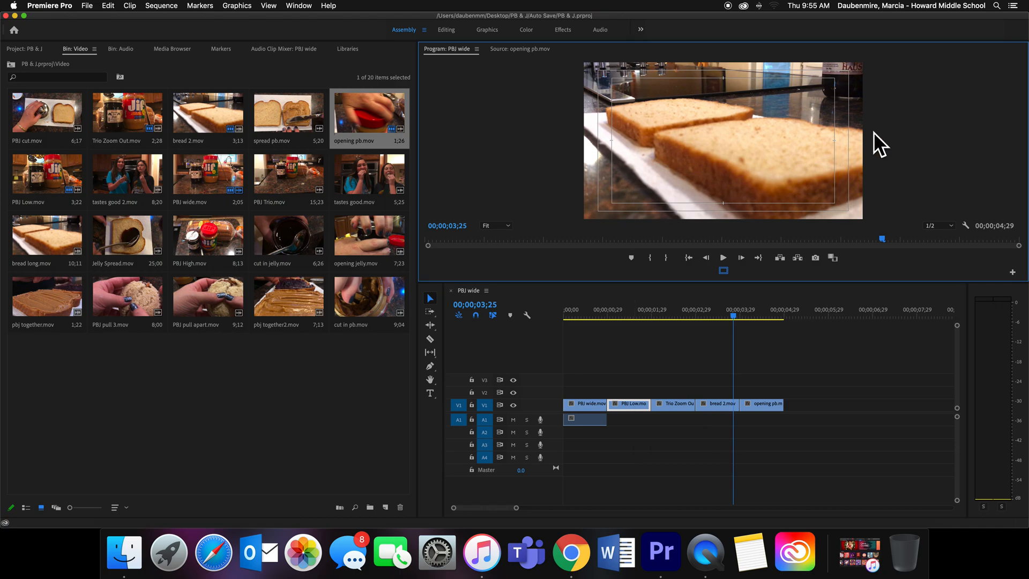
pyautogui.click(204, 417)
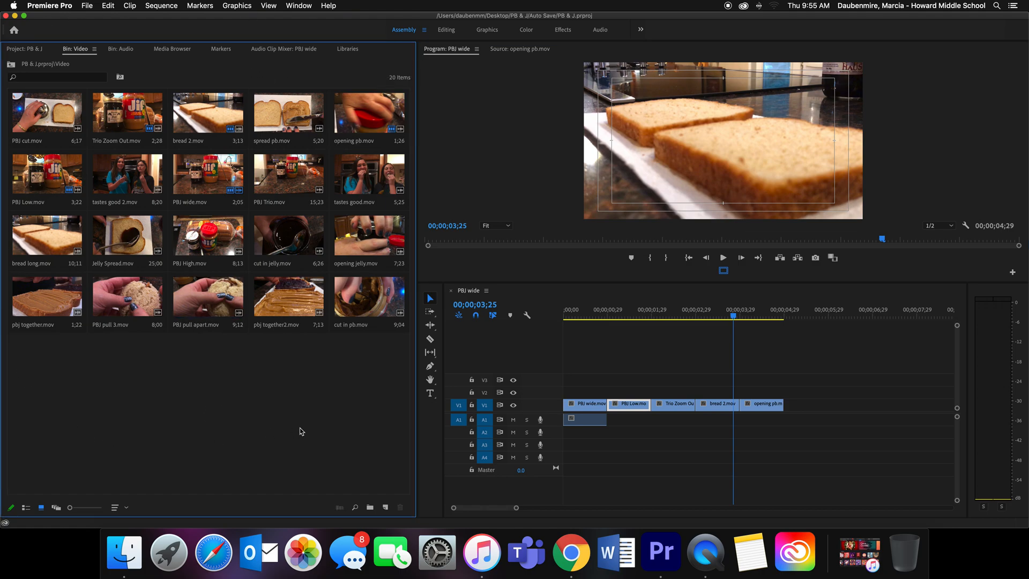
pyautogui.click(451, 428)
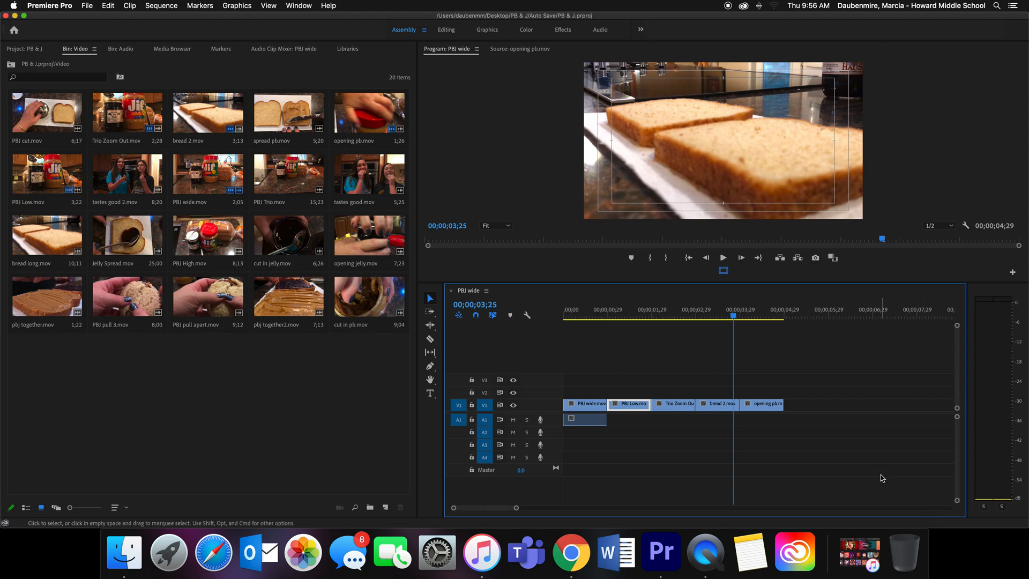
pyautogui.click(426, 237)
pyautogui.click(244, 342)
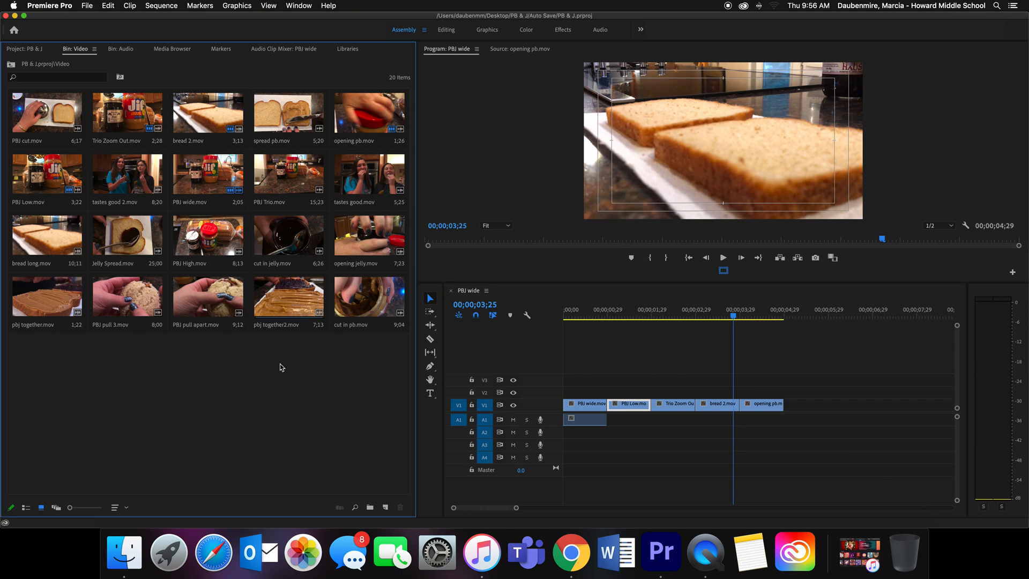
pyautogui.click(538, 354)
pyautogui.click(481, 238)
pyautogui.click(363, 343)
pyautogui.click(579, 344)
# - Select the timeline clips in turn, shift opening pb.mov earlier to start at 00;00;03;25 over the end of bread 2.mov, and save the project
pyautogui.click(595, 405)
pyautogui.click(632, 404)
pyautogui.click(683, 405)
pyautogui.click(709, 405)
pyautogui.moveTo(754, 405); pyautogui.dragTo(749, 405)
pyautogui.click(707, 410)
pyautogui.click(679, 408)
pyautogui.click(624, 408)
pyautogui.click(582, 409)
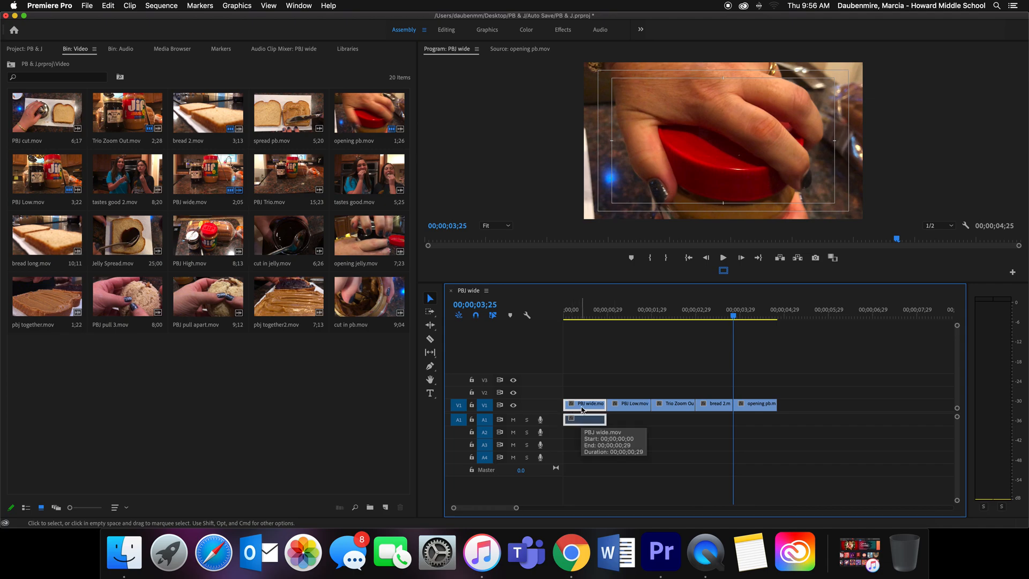
pyautogui.press('super+s')
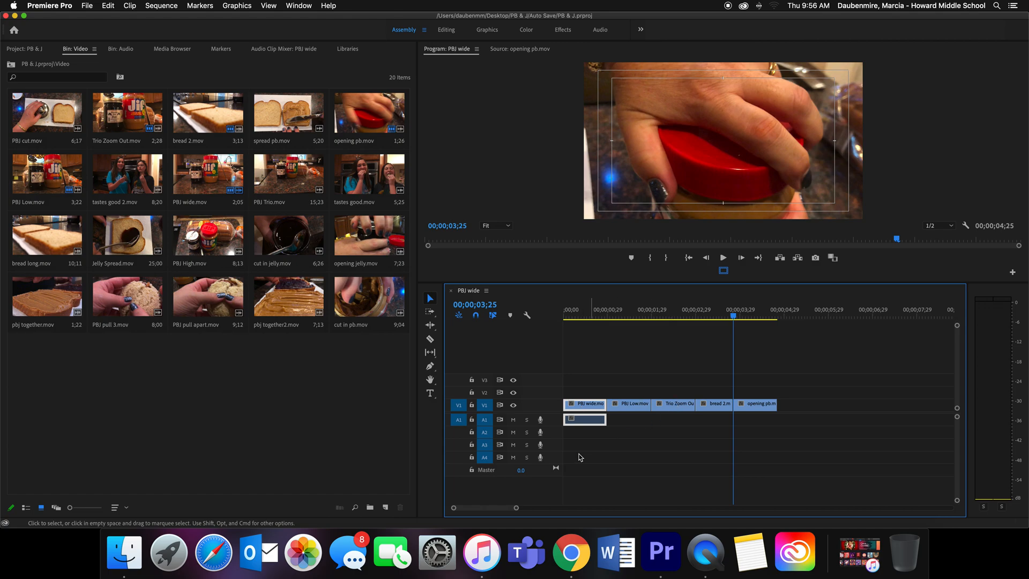
# - Place the playhead at 00;00;00;14 and move the last four clips later on V1, leaving a gap before each one
pyautogui.moveTo(732, 316); pyautogui.dragTo(586, 320)
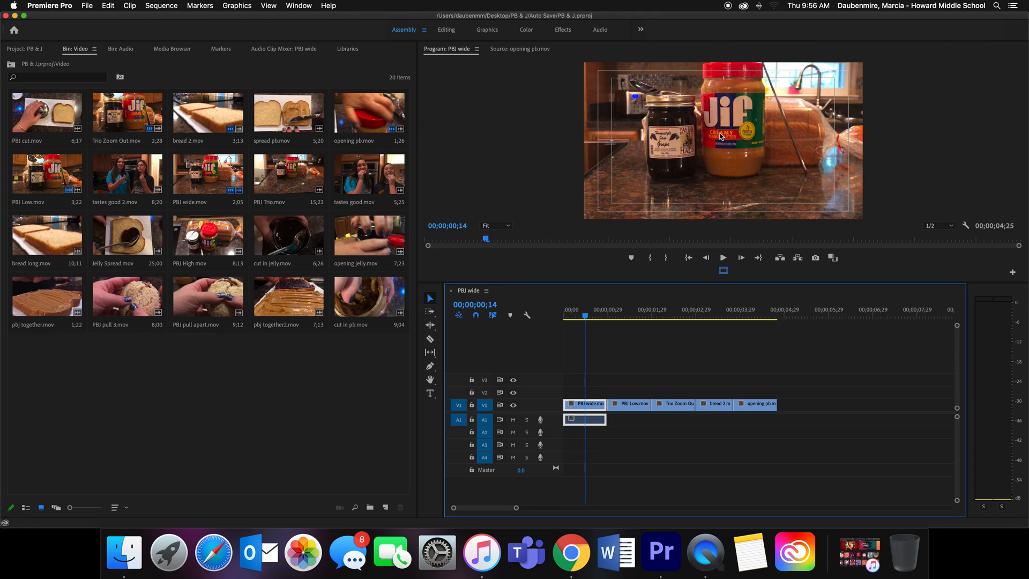
pyautogui.moveTo(755, 409); pyautogui.dragTo(873, 410)
pyautogui.moveTo(713, 408); pyautogui.dragTo(747, 407)
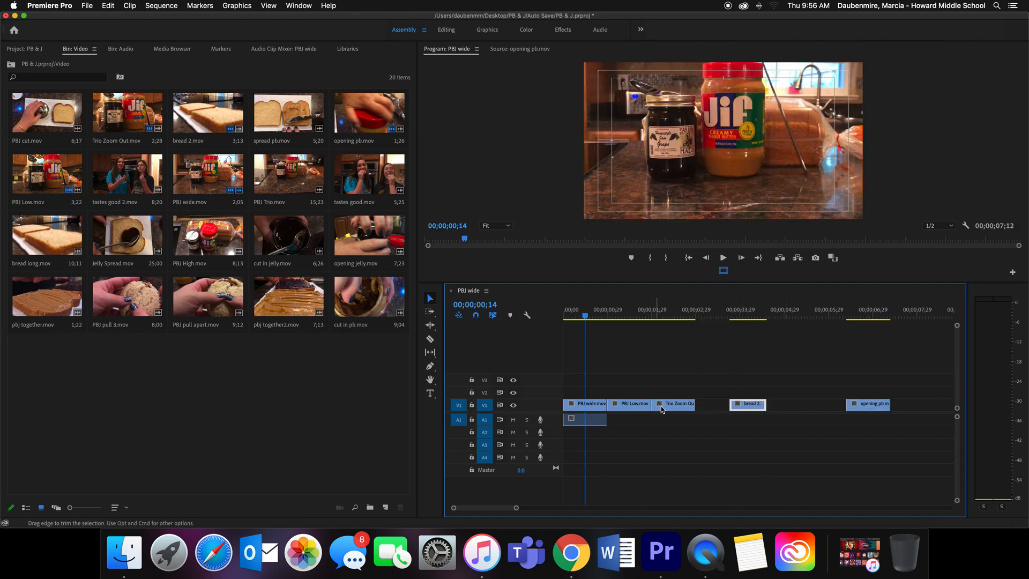
pyautogui.moveTo(660, 408)
pyautogui.mouseDown()
pyautogui.moveTo(789, 407)
pyautogui.moveTo(649, 406)
pyautogui.moveTo(653, 393)
pyautogui.moveTo(722, 408)
pyautogui.moveTo(662, 412)
pyautogui.mouseUp()
pyautogui.click(702, 406)
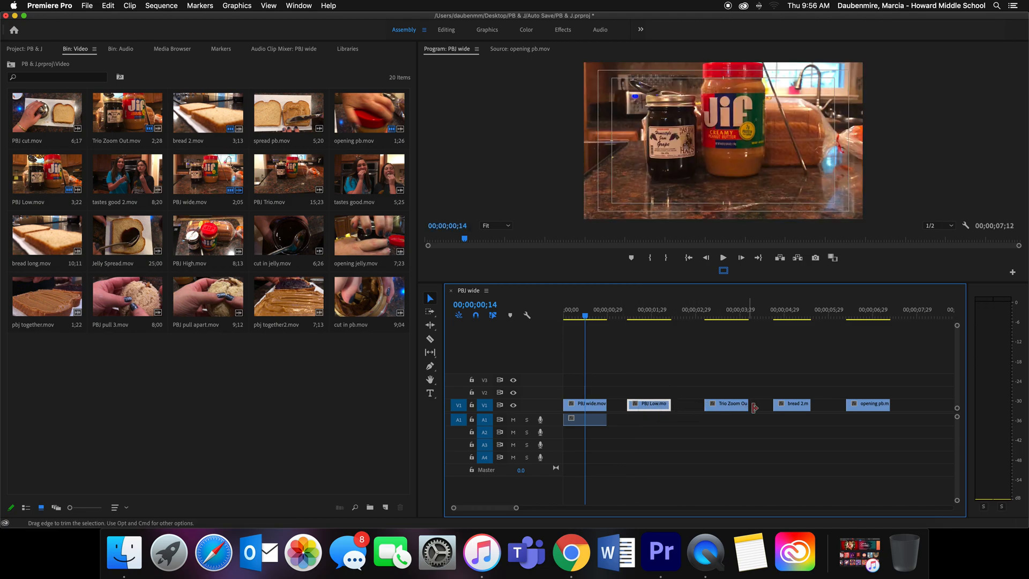
# - Move the playhead to 00;00;00;10 and ripple delete the gap between PBJ wide.mov and PBJ Low.mov
pyautogui.moveTo(585, 316)
pyautogui.mouseDown()
pyautogui.moveTo(807, 317)
pyautogui.moveTo(866, 332)
pyautogui.moveTo(581, 333)
pyautogui.mouseUp()
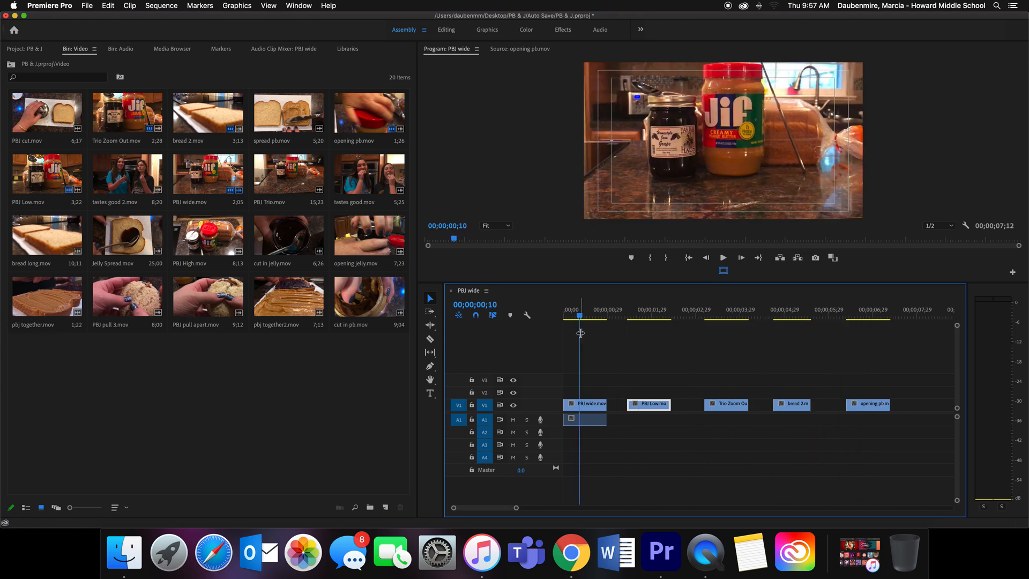
pyautogui.rightClick(616, 408)
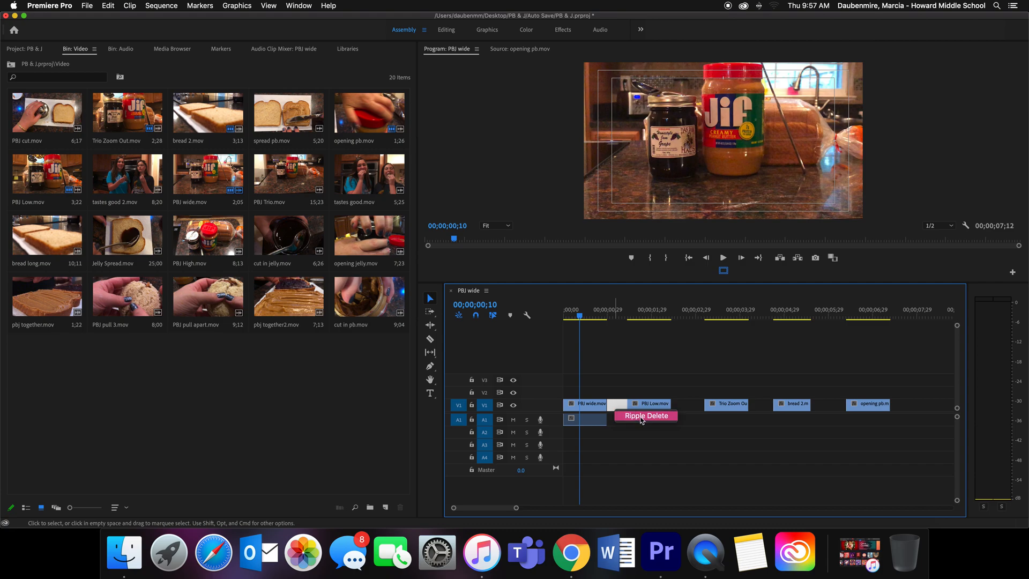
pyautogui.click(642, 416)
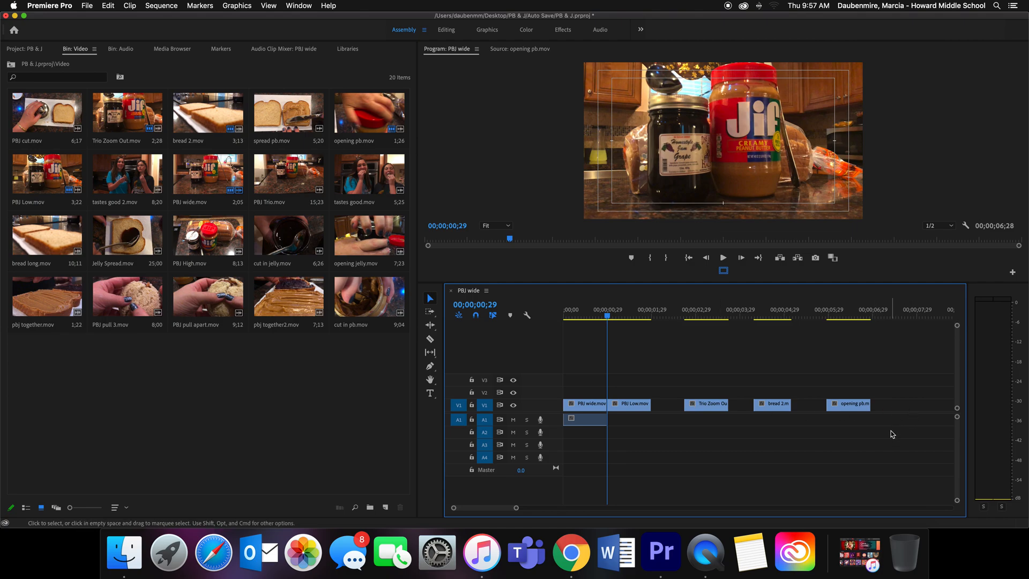
# - Select all clips in the sequence, close all remaining gaps at once with Close Gap, and deselect the clips
pyautogui.press('super+a')
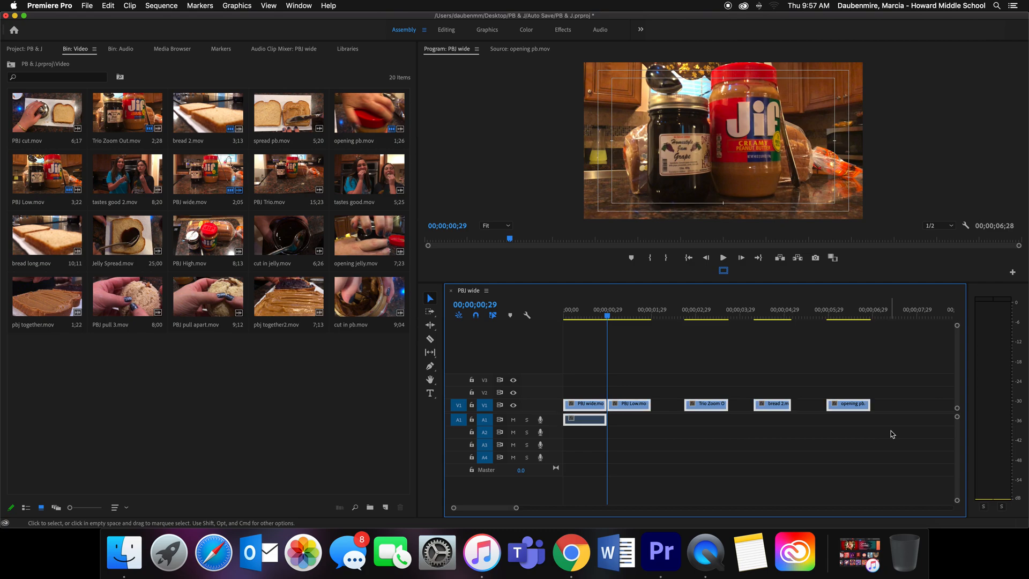
pyautogui.click(155, 6)
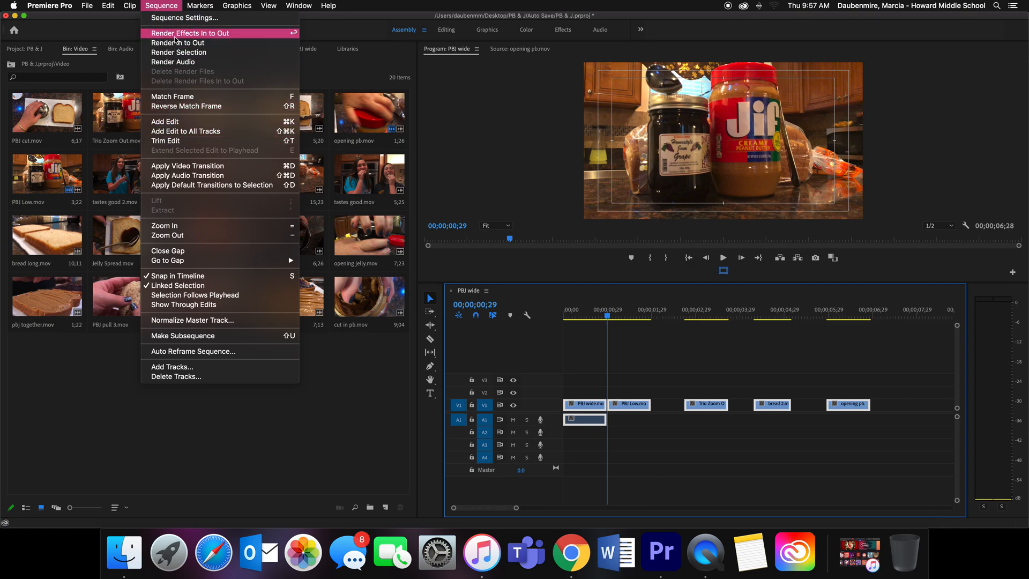
pyautogui.click(178, 251)
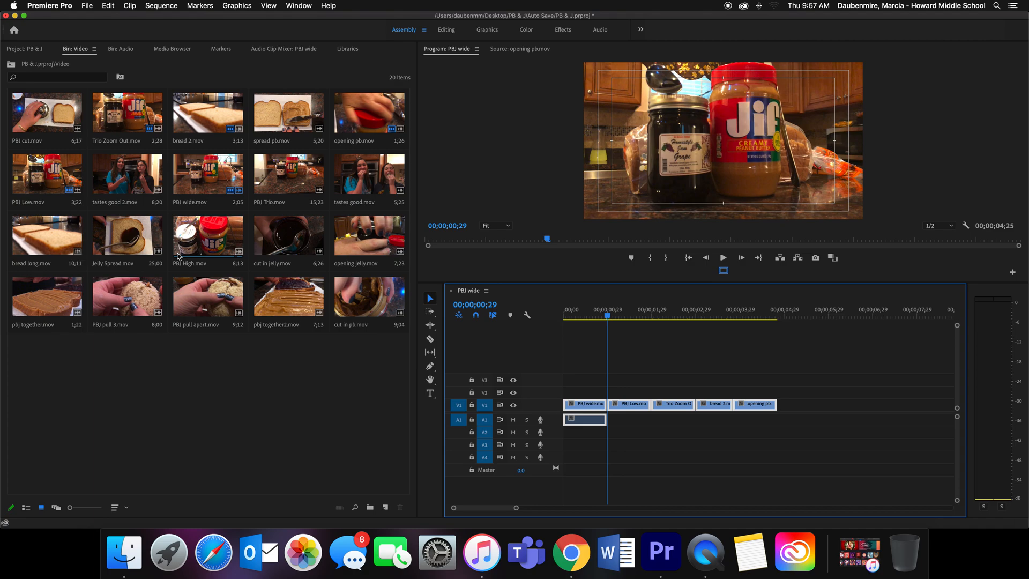
pyautogui.click(689, 366)
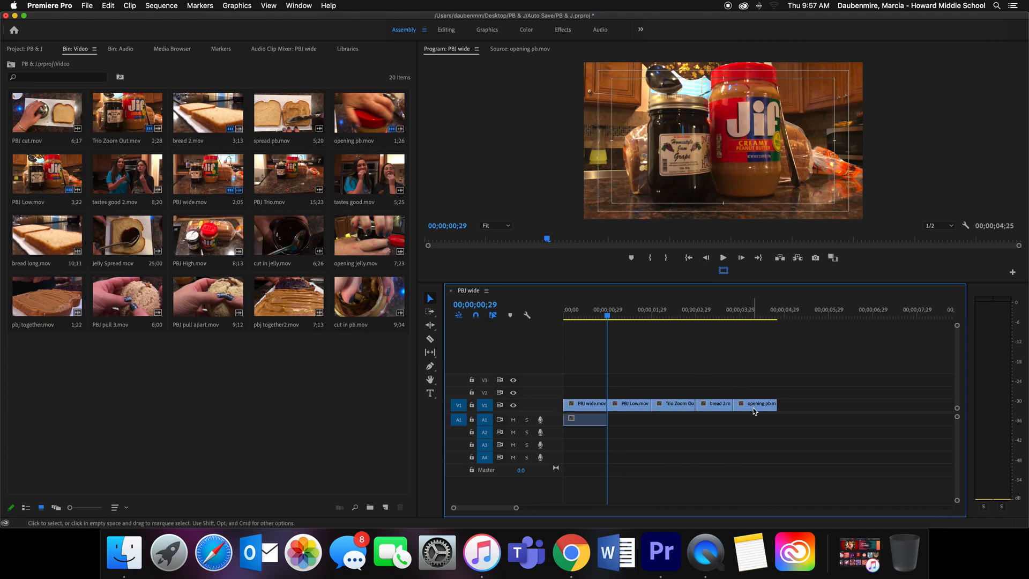
# - Spread PBJ Low, Trio Zoom Out, bread 2 and opening pb apart again on V1, with opening pb.mov ending at about 00;00;07;02
pyautogui.moveTo(754, 411); pyautogui.dragTo(828, 410)
pyautogui.moveTo(704, 408); pyautogui.dragTo(739, 408)
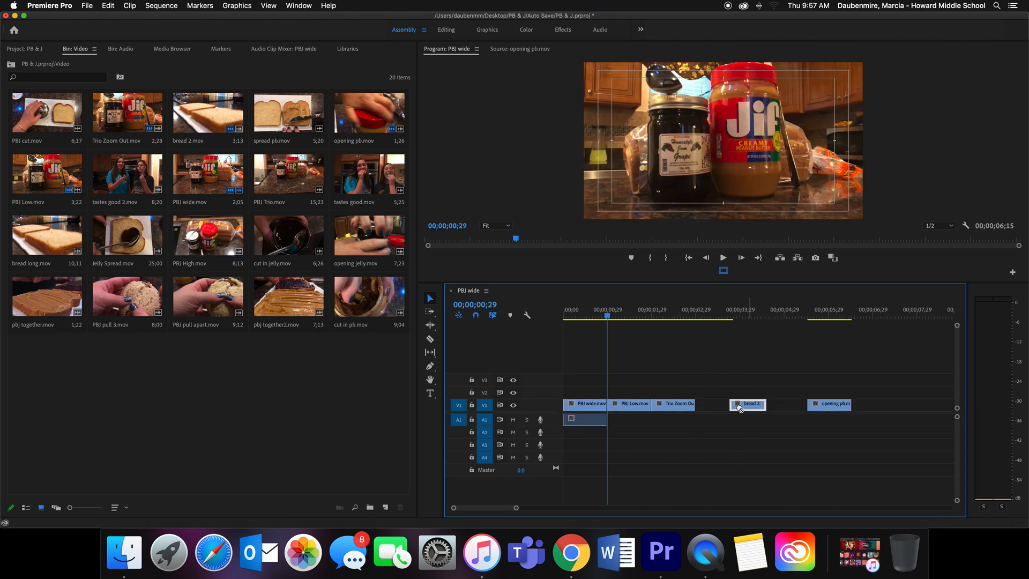
pyautogui.moveTo(670, 409); pyautogui.dragTo(690, 408)
pyautogui.moveTo(827, 410); pyautogui.dragTo(852, 410)
pyautogui.moveTo(748, 408); pyautogui.dragTo(765, 409)
pyautogui.moveTo(635, 408); pyautogui.dragTo(714, 408)
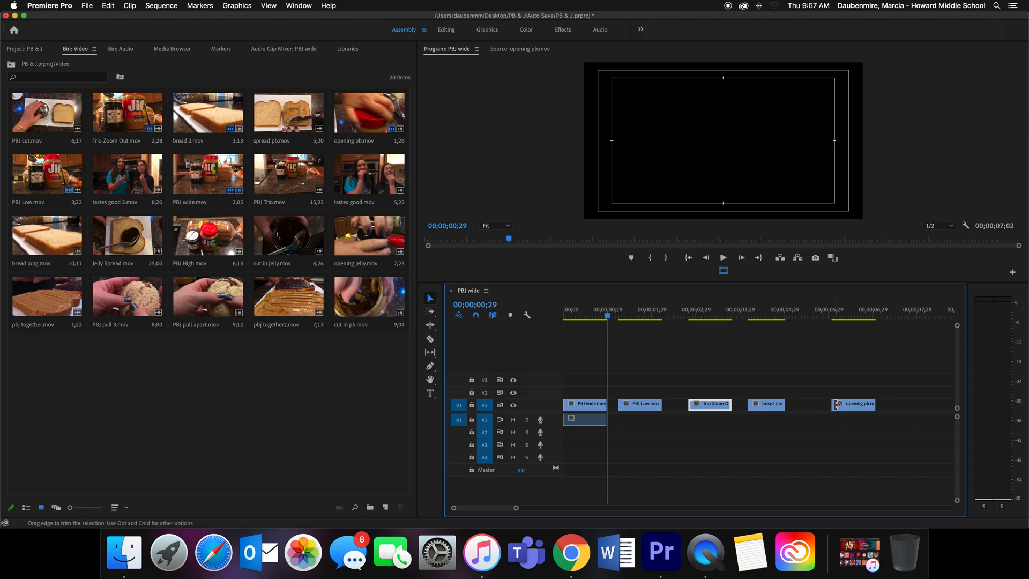
# - Extend the end of opening pb.mov to about 00;00;08;22 and split the clip slightly past its middle with the Razor tool
pyautogui.moveTo(873, 405); pyautogui.dragTo(948, 405)
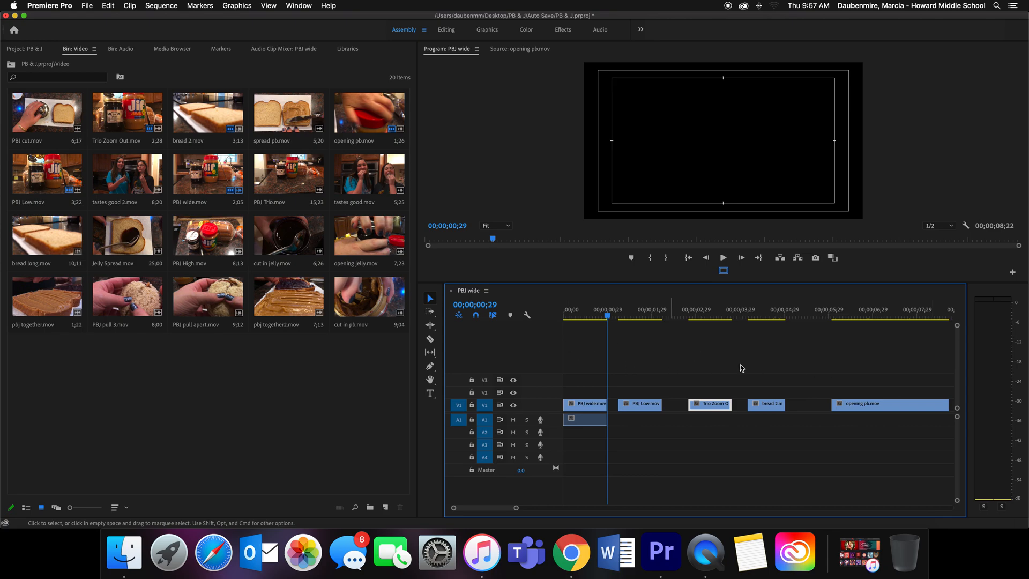
pyautogui.click(430, 339)
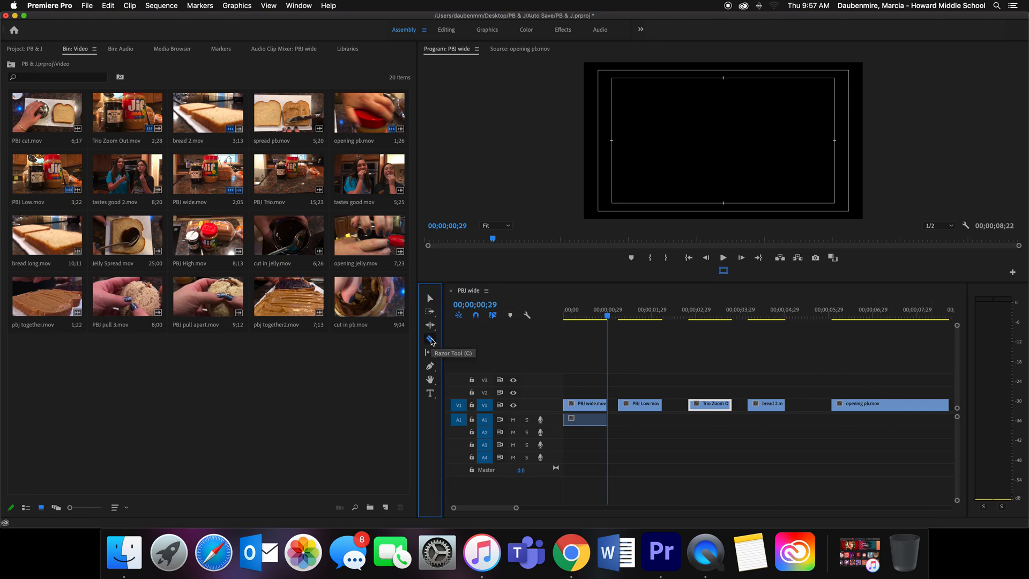
pyautogui.click(900, 404)
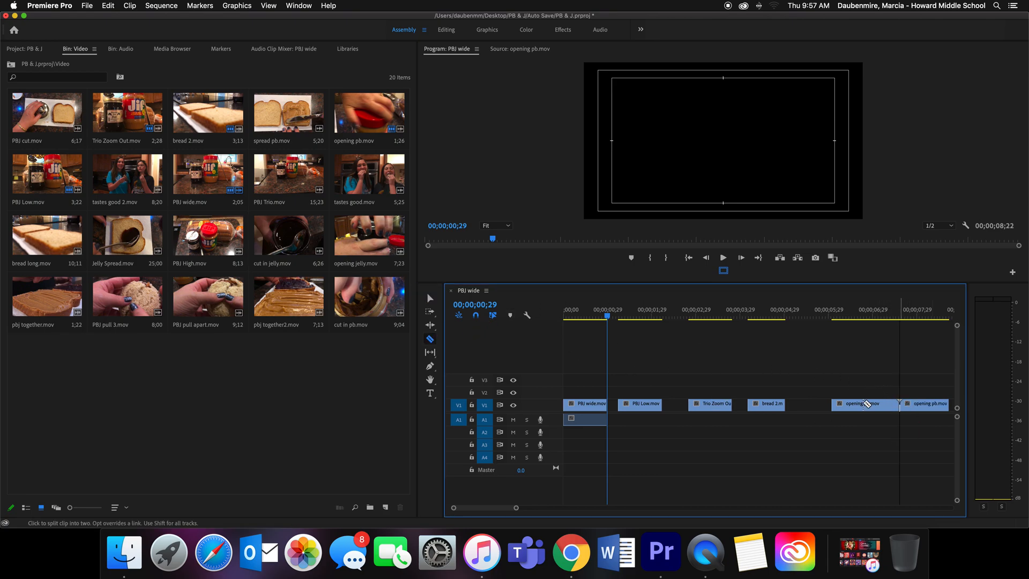
# - Delete the second piece of the split opening pb.mov with the Selection tool
pyautogui.click(430, 298)
pyautogui.click(923, 405)
pyautogui.press('Delete')
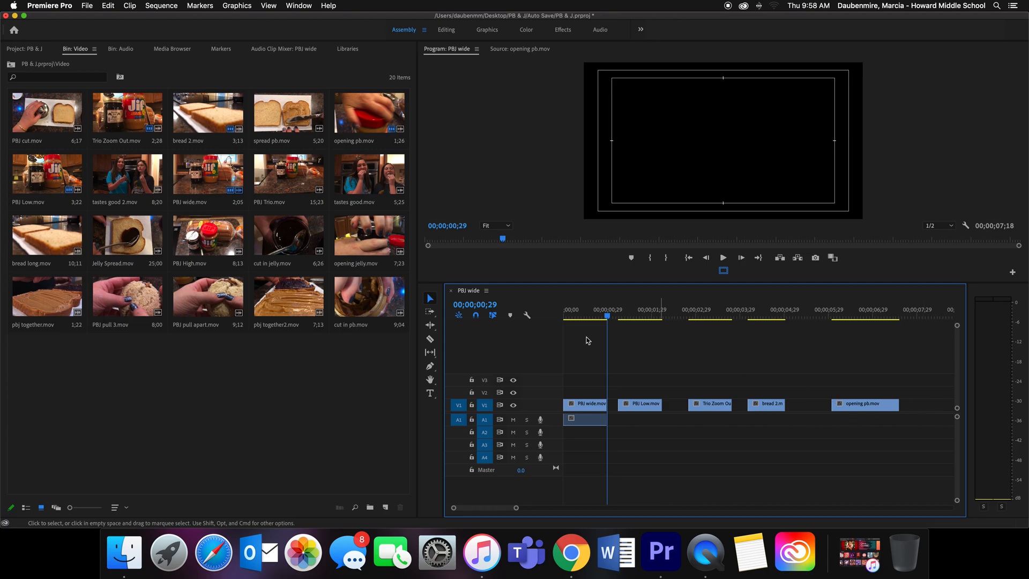
# - Try to cut out the middle of opening pb.mov with two Razor cuts and a deletion, and undo it
pyautogui.click(430, 339)
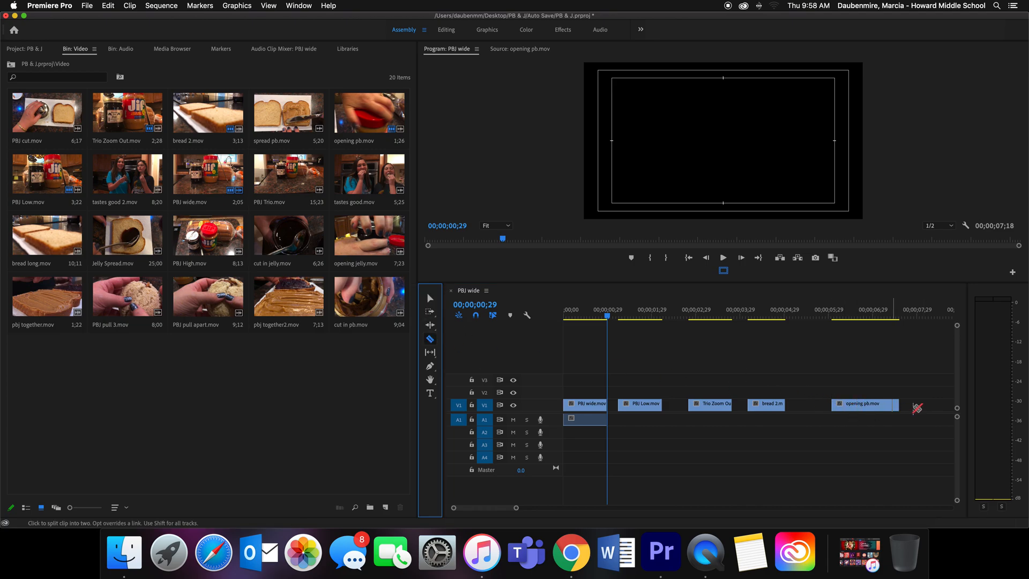
pyautogui.click(856, 405)
pyautogui.click(879, 405)
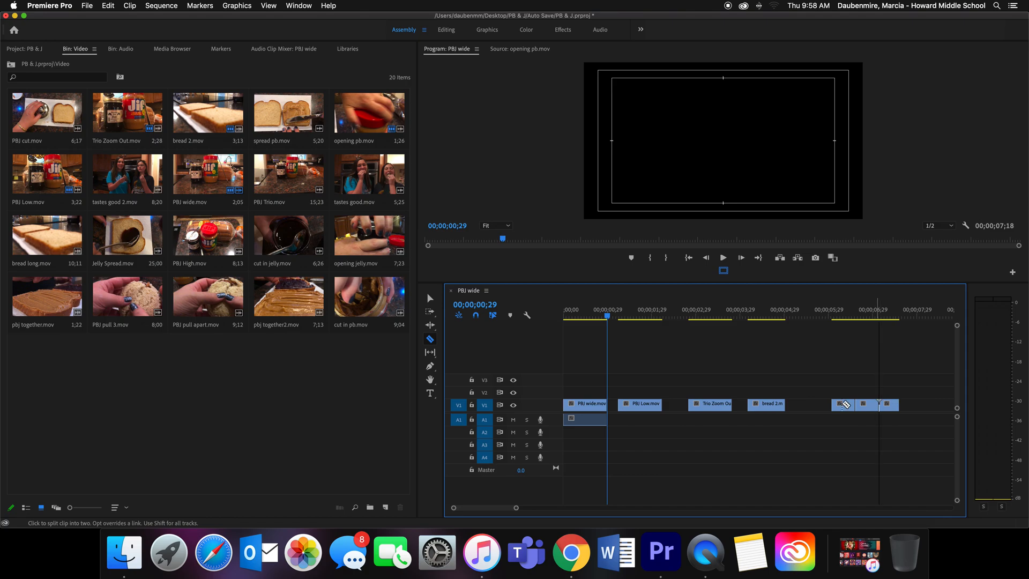
pyautogui.click(430, 298)
pyautogui.click(868, 410)
pyautogui.press('Delete')
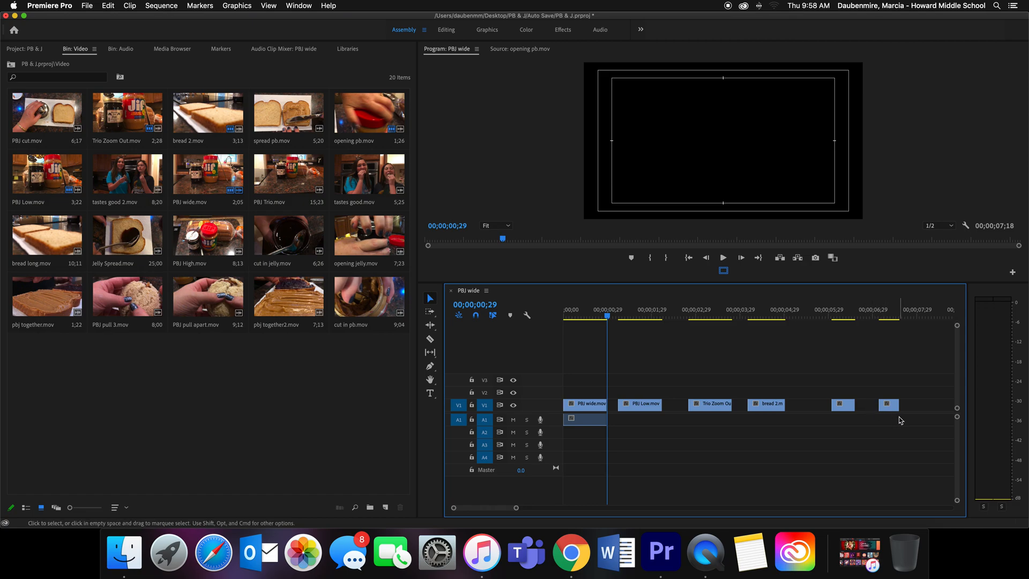
pyautogui.press('super+z')
pyautogui.press('super+z')
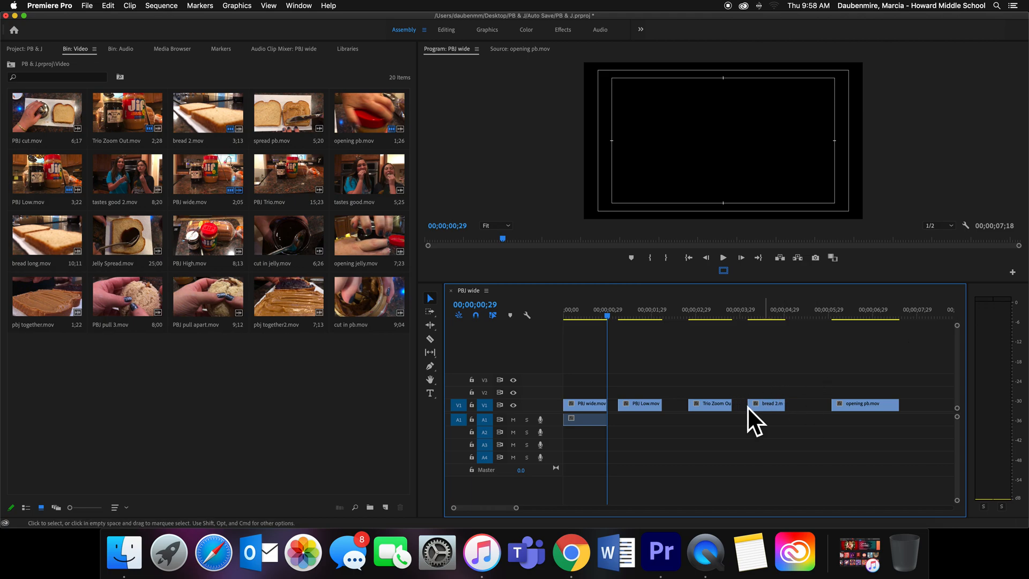
# - Ripple delete the gap before PBJ Low.mov and the gap between PBJ Low.mov and Trio Zoom Out.mov
pyautogui.rightClick(613, 406)
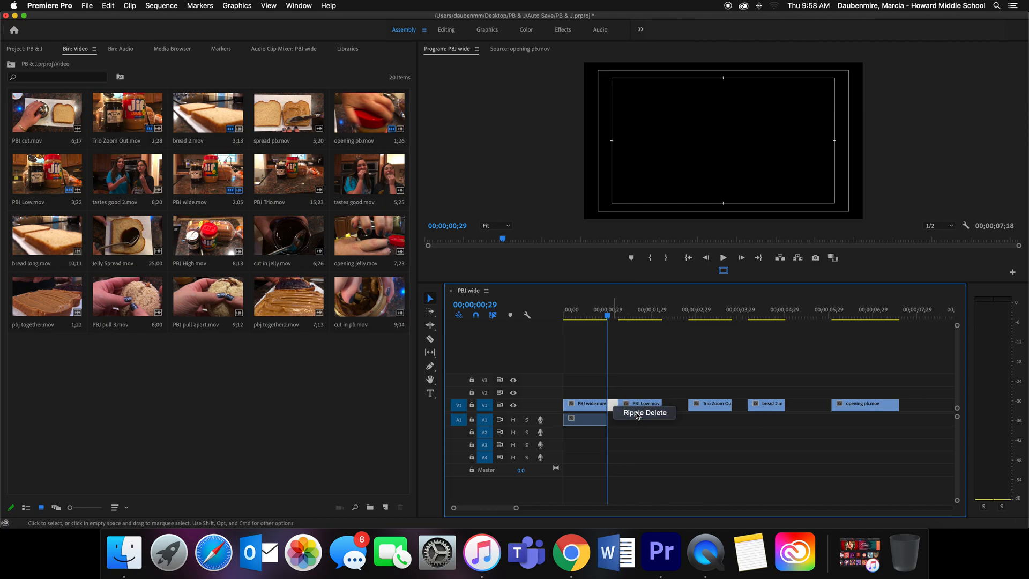
pyautogui.click(640, 416)
pyautogui.rightClick(660, 410)
pyautogui.click(687, 416)
pyautogui.press('Down')
# - Close the gaps between the selected last three clips with Close Gap, and shorten opening pb.mov to end at about 00;00;04;21
pyautogui.moveTo(674, 383); pyautogui.dragTo(812, 416)
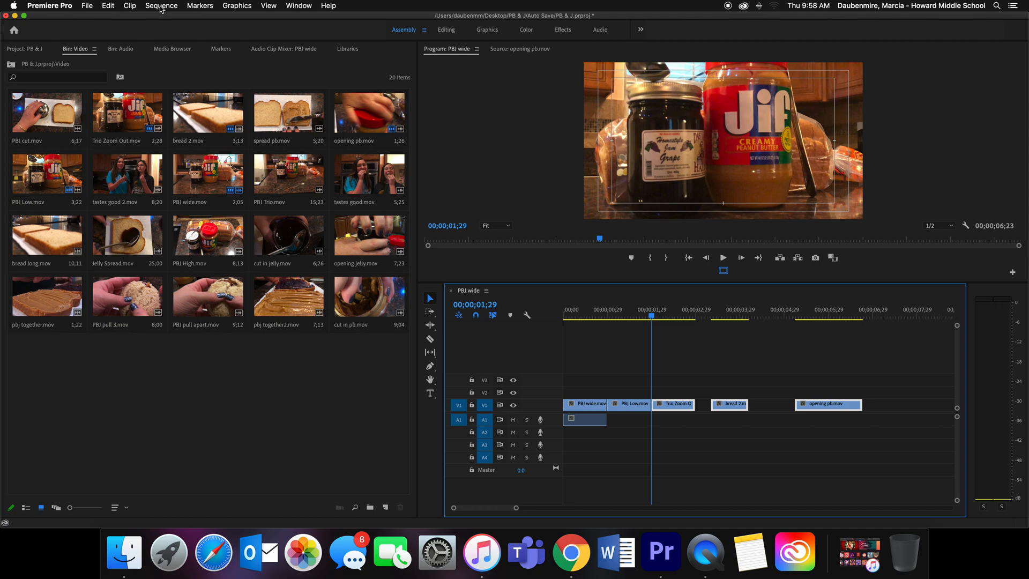
pyautogui.click(160, 6)
pyautogui.click(172, 252)
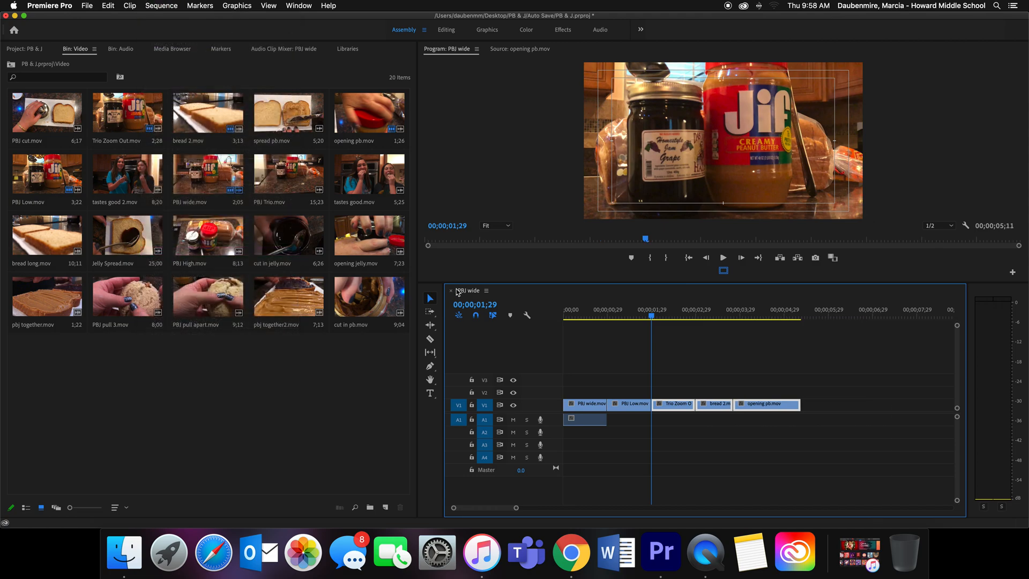
pyautogui.moveTo(799, 404); pyautogui.dragTo(769, 406)
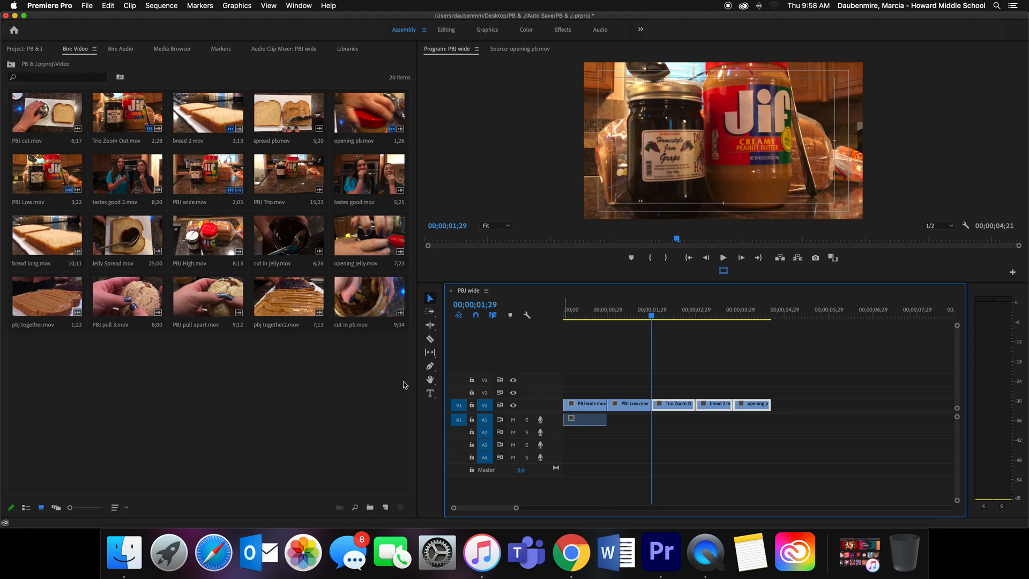
# - Lengthen PBJ wide.mov, PBJ Low.mov and Trio Zoom Out.mov with the Ripple Edit tool, extending the sequence to about 00;00;05;20
pyautogui.click(435, 329)
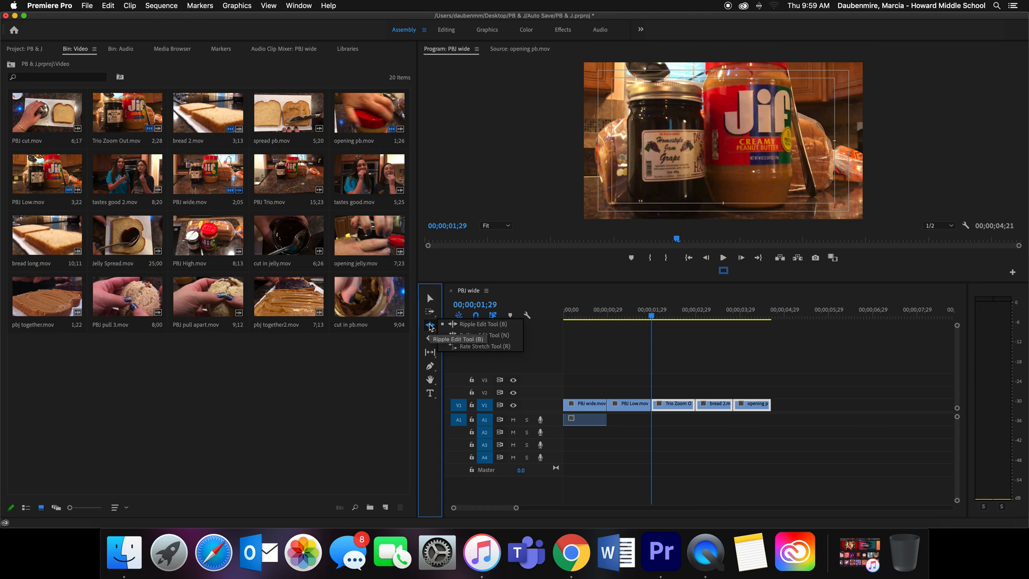
pyautogui.click(461, 325)
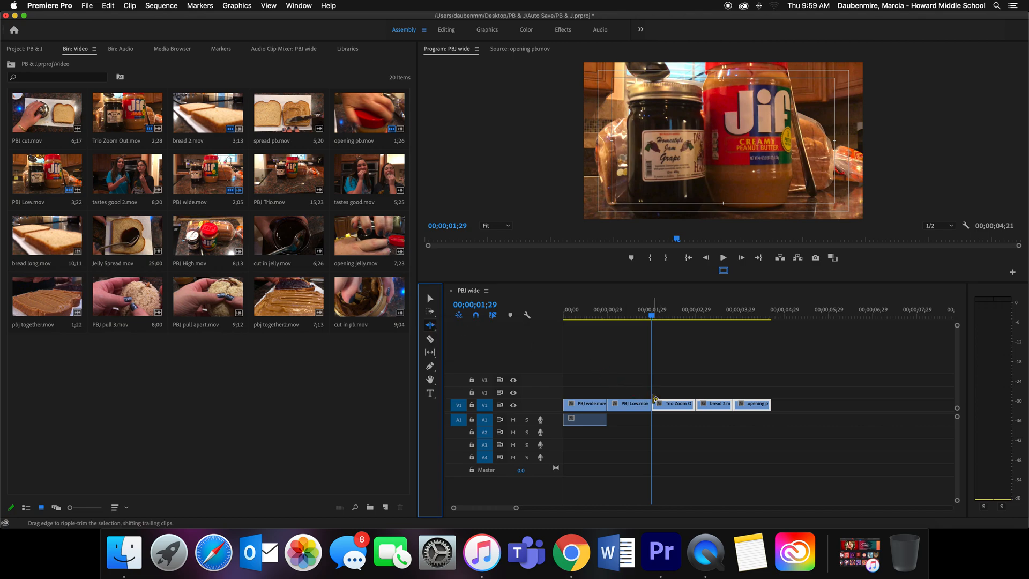
pyautogui.moveTo(654, 399); pyautogui.dragTo(640, 406)
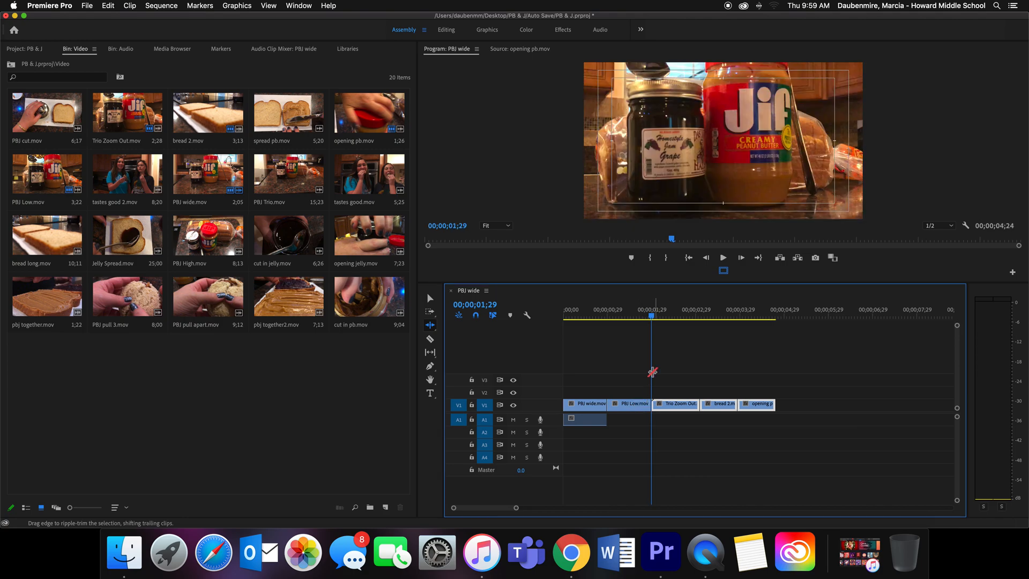
pyautogui.moveTo(653, 316); pyautogui.dragTo(819, 316)
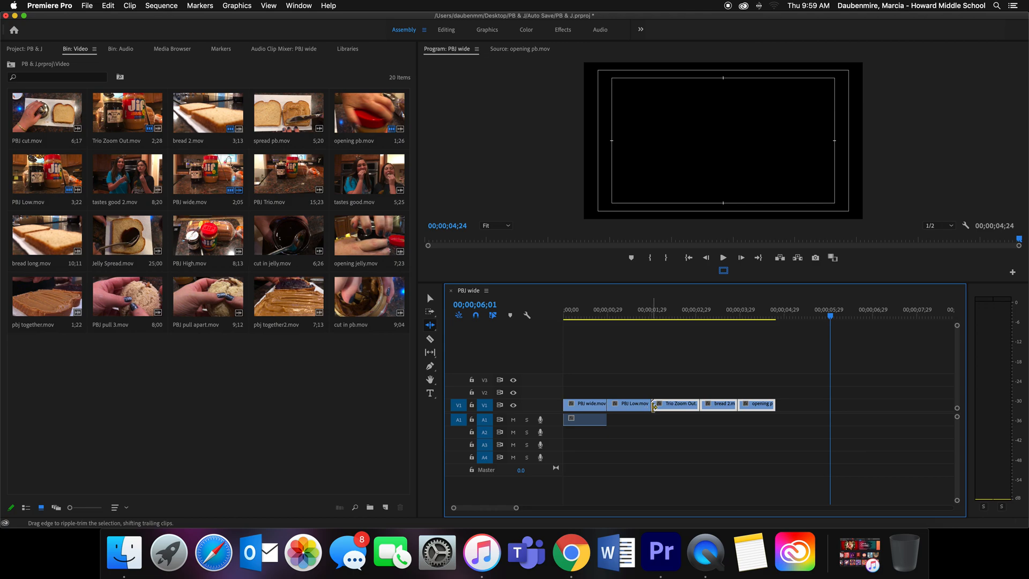
pyautogui.moveTo(654, 403)
pyautogui.mouseDown()
pyautogui.moveTo(602, 403)
pyautogui.moveTo(642, 406)
pyautogui.mouseUp()
pyautogui.click(605, 405)
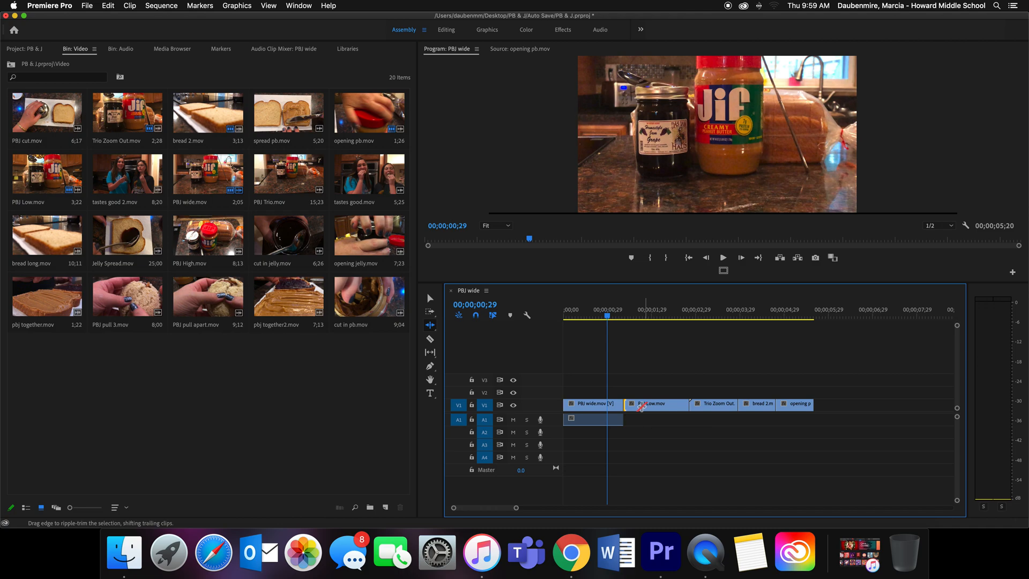
pyautogui.moveTo(776, 405); pyautogui.dragTo(795, 406)
# - Roll the cut between PBJ wide.mov and PBJ Low.mov to about 00;00;01;26 and both cuts around bread 2.mov slightly earlier
pyautogui.click(430, 325)
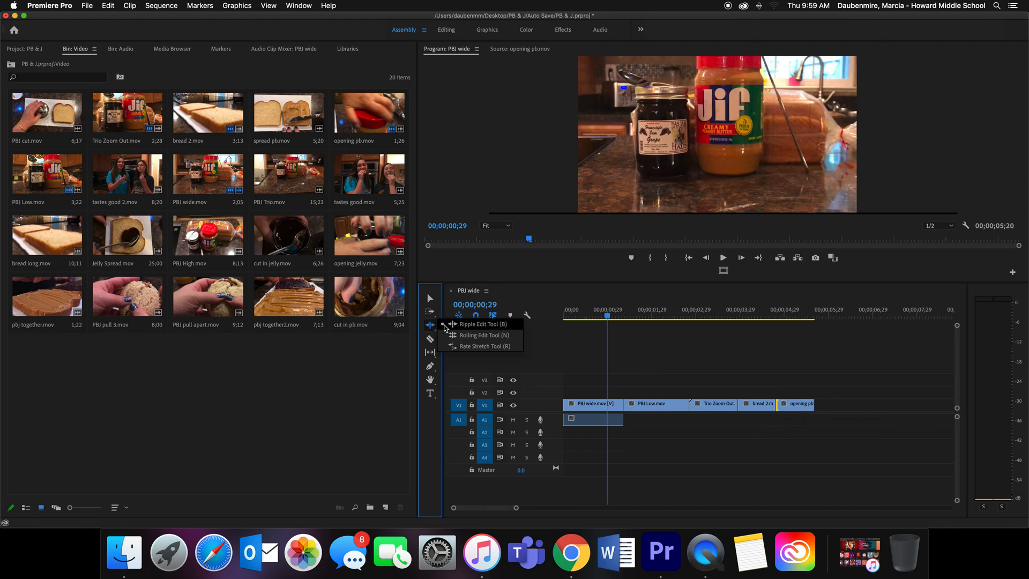
pyautogui.click(464, 339)
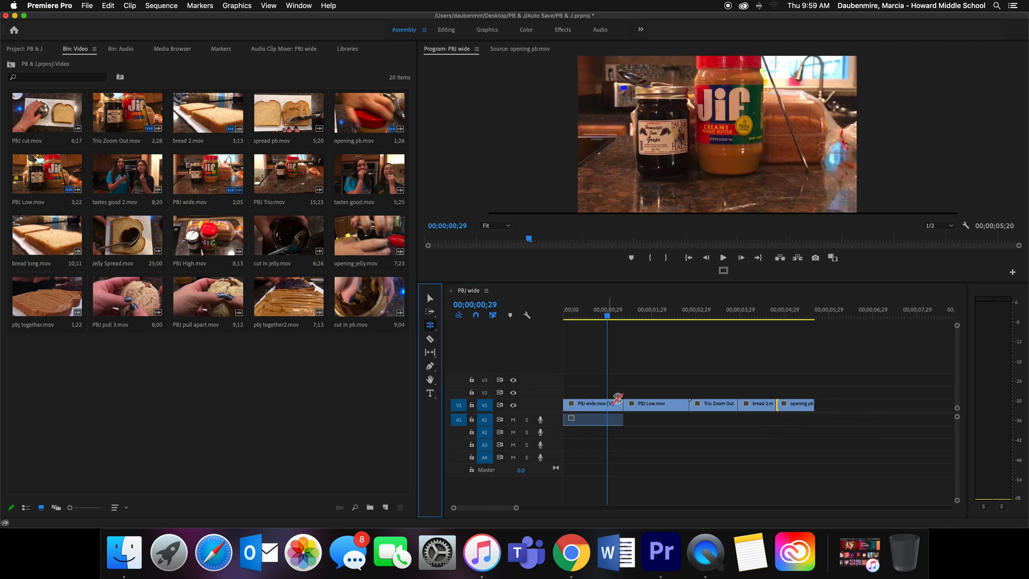
pyautogui.moveTo(626, 407); pyautogui.dragTo(771, 406)
# - Speed up Trio Zoom Out.mov with the Rate Stretch tool by shortening it to end at about 00;00;03;17
pyautogui.click(434, 327)
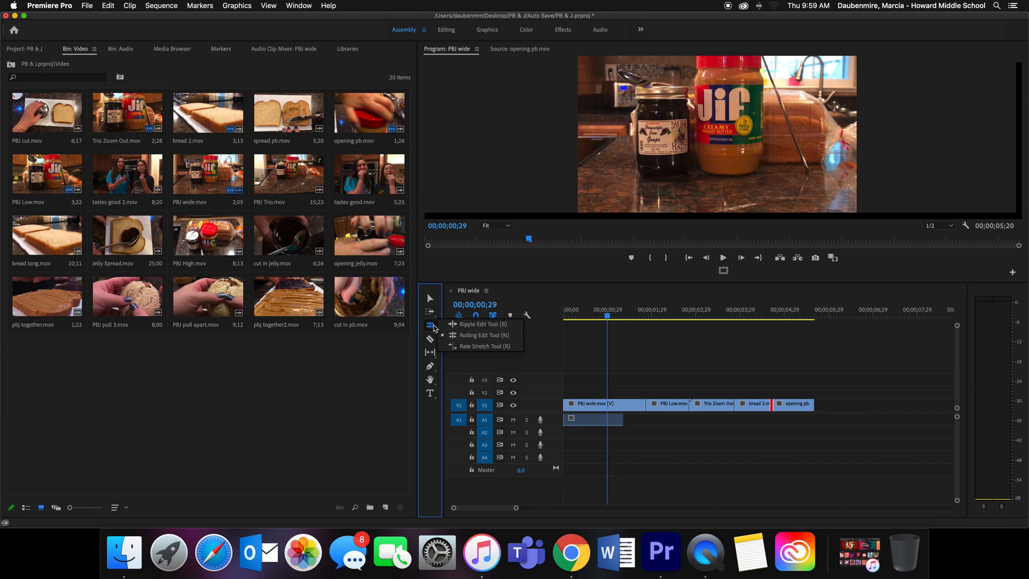
pyautogui.click(477, 347)
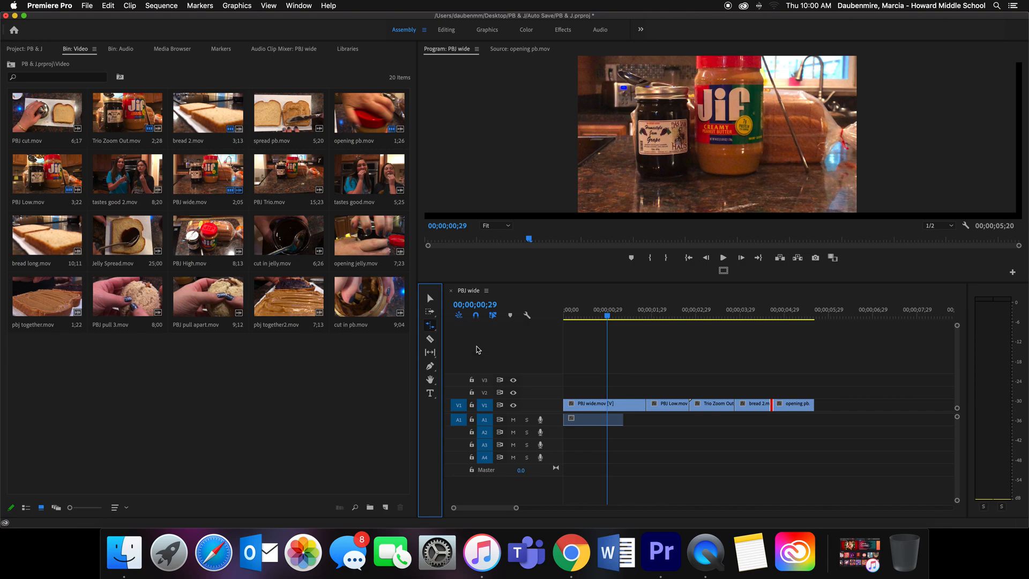
pyautogui.moveTo(739, 406); pyautogui.dragTo(714, 405)
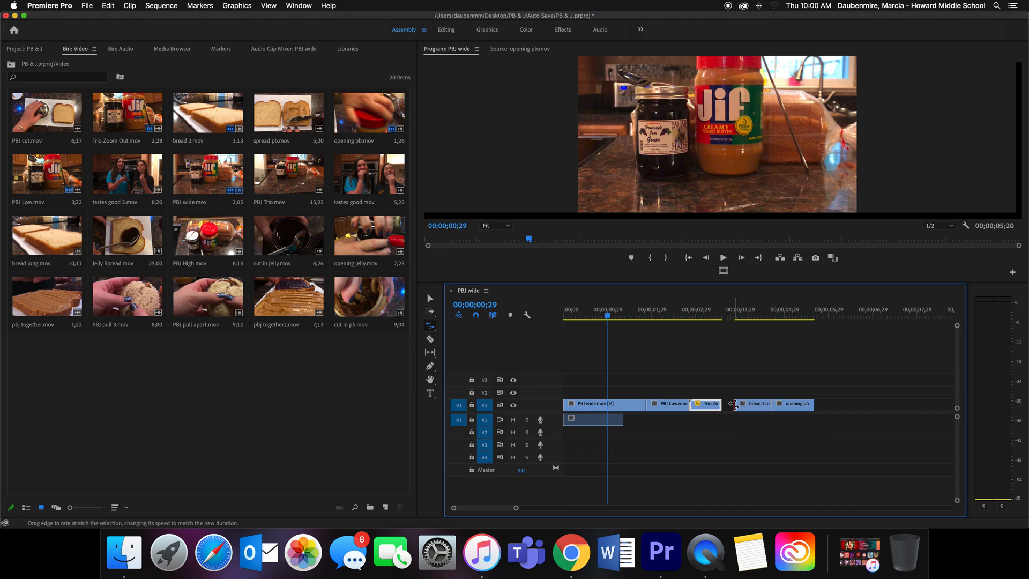
pyautogui.moveTo(686, 404); pyautogui.dragTo(701, 404)
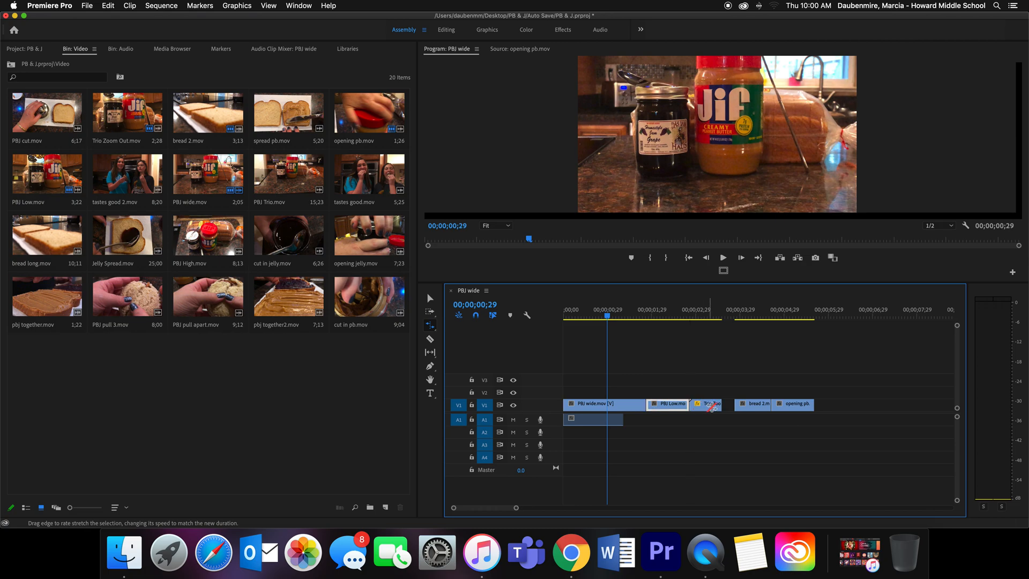
pyautogui.click(430, 325)
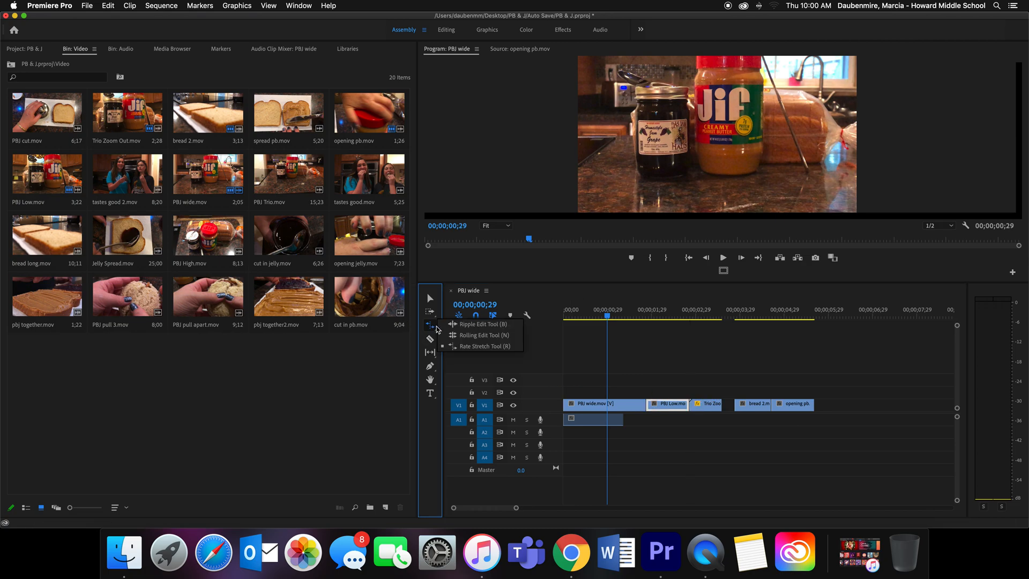
pyautogui.click(453, 328)
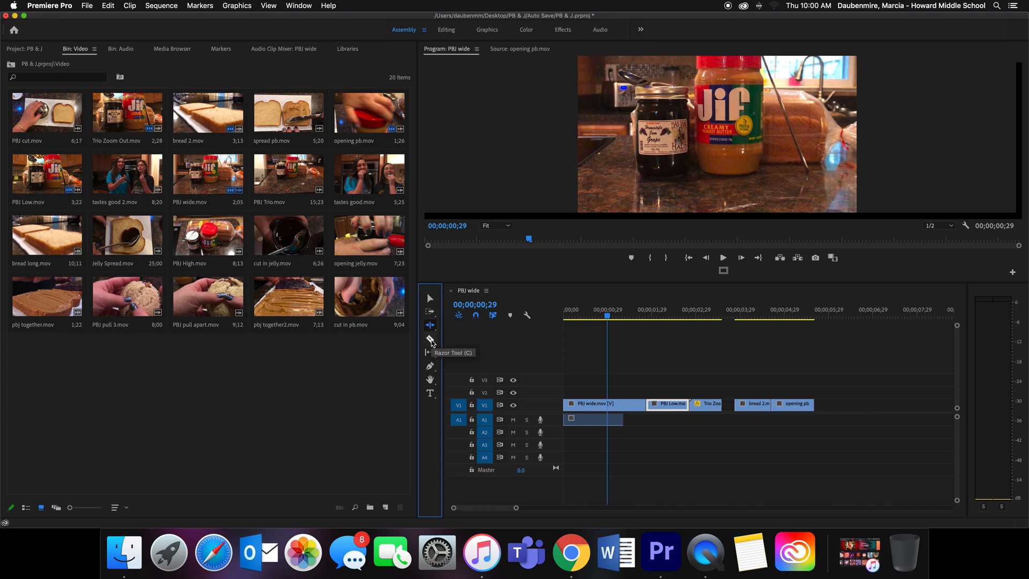
# - Shift PBJ Low.mov and every clip after it with Track Select Forward so the sequence ends at about 00;00;08;04
pyautogui.click(432, 325)
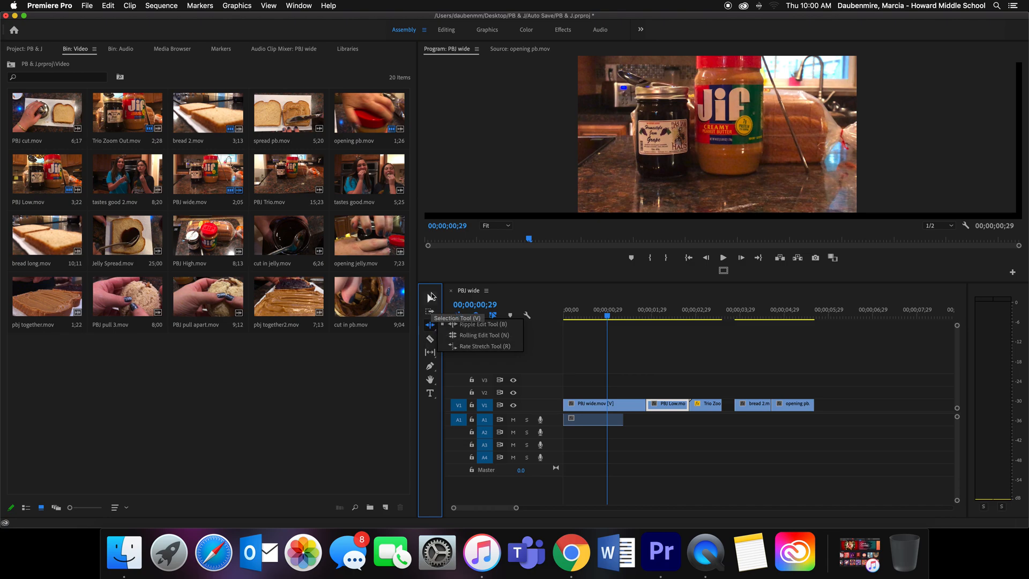
pyautogui.click(430, 314)
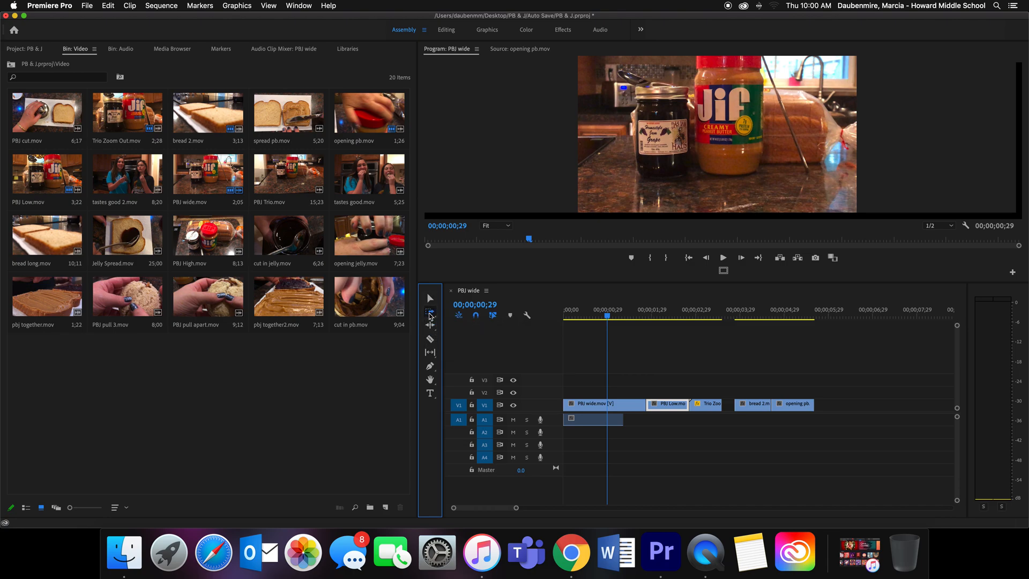
pyautogui.click(430, 315)
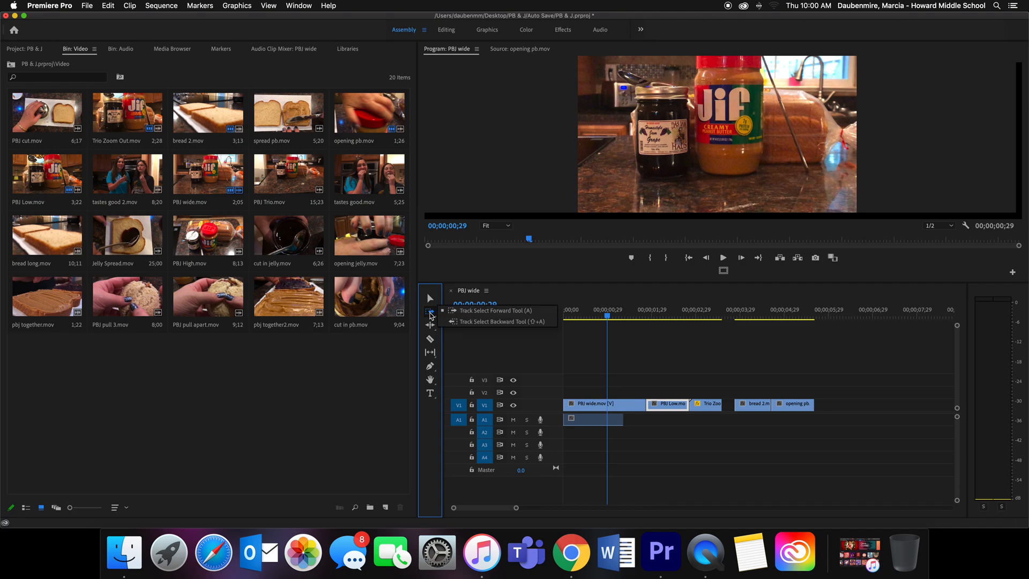
pyautogui.click(458, 313)
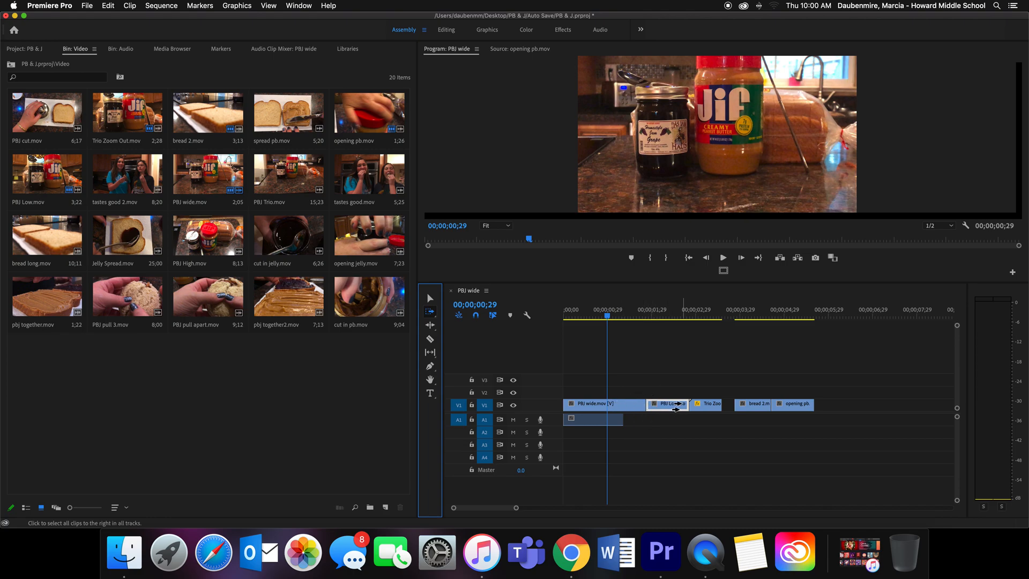
pyautogui.click(660, 405)
pyautogui.moveTo(661, 405); pyautogui.dragTo(769, 405)
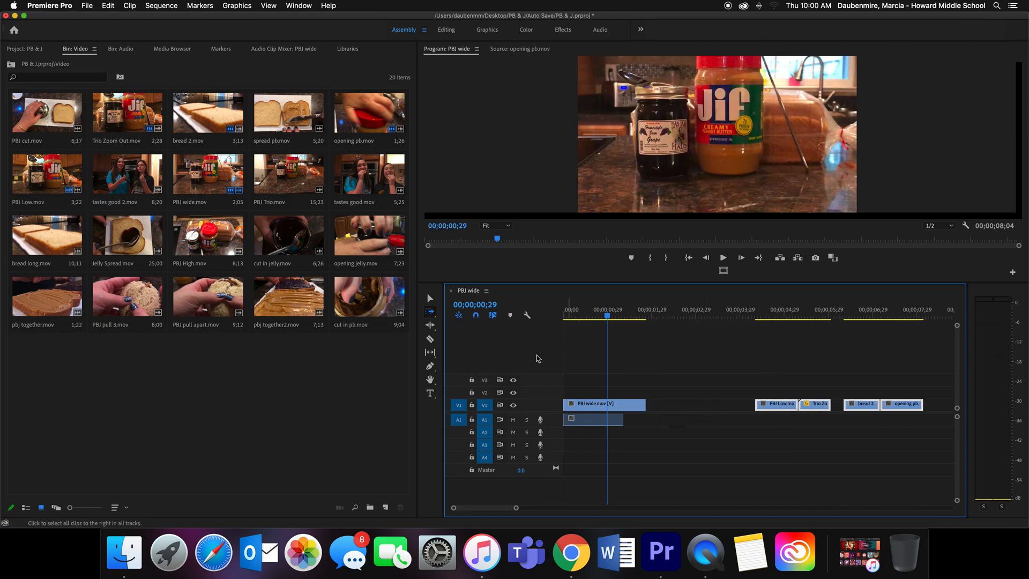
# - Select PBJ wide.mov and its audio with the Track Select Backward tool, and clear the selection
pyautogui.click(430, 312)
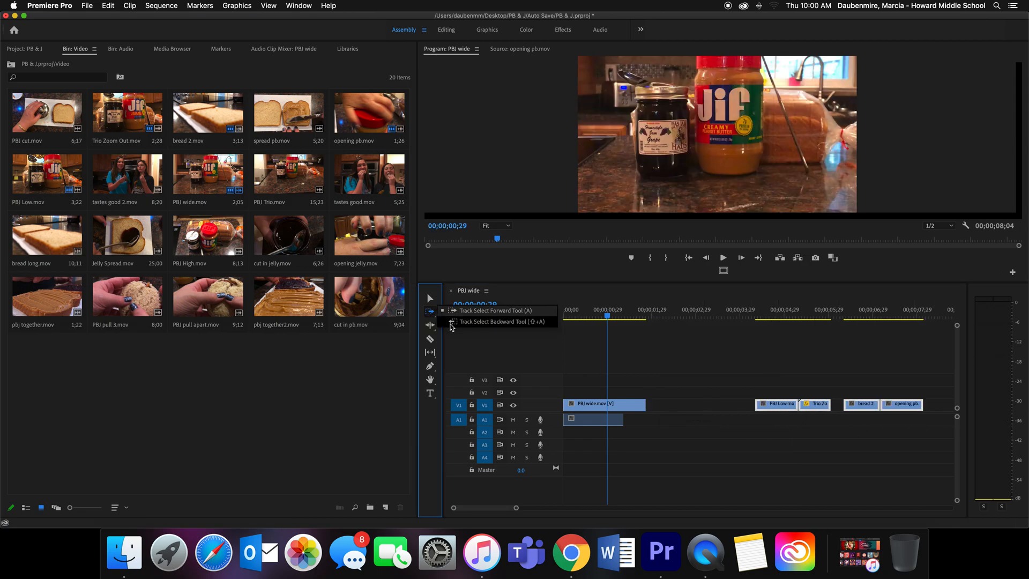
pyautogui.click(450, 321)
pyautogui.moveTo(783, 407); pyautogui.dragTo(697, 405)
pyautogui.moveTo(901, 405); pyautogui.dragTo(685, 406)
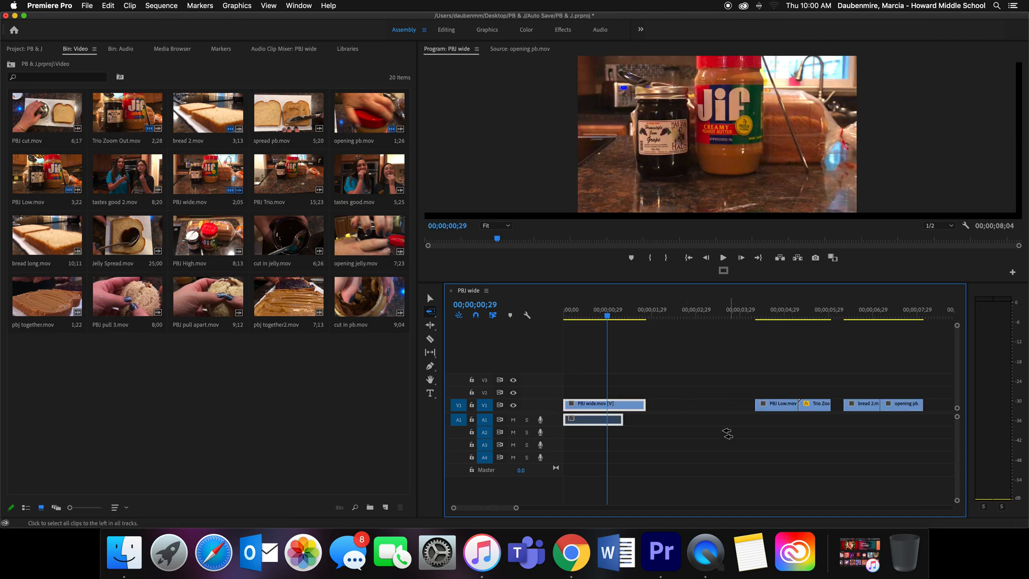
pyautogui.click(430, 311)
pyautogui.click(744, 464)
pyautogui.click(429, 297)
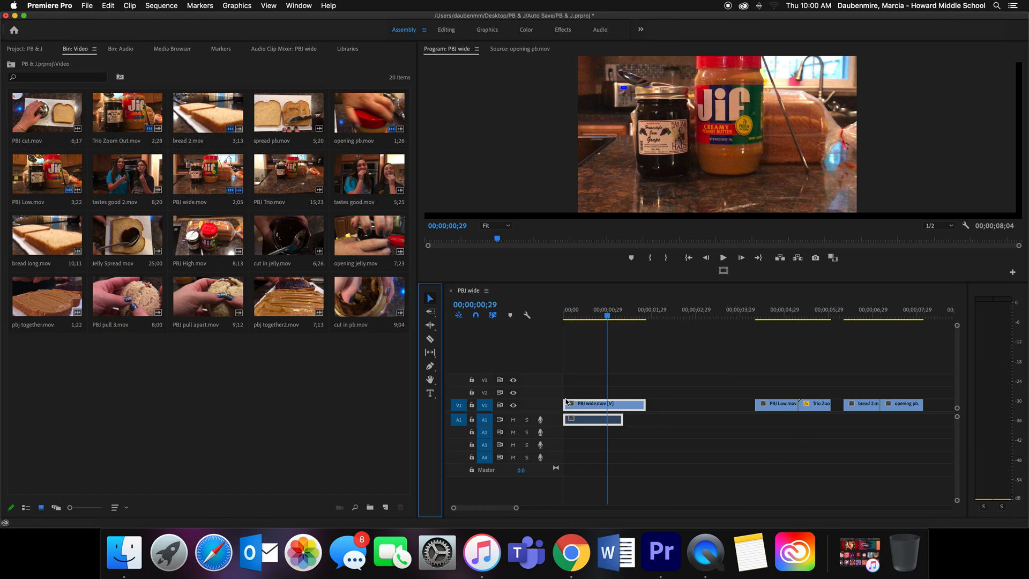
pyautogui.click(669, 426)
# - Use Track Select Backward to select the clips up to PBJ Low.mov, and extend the selection through opening pb.mov
pyautogui.click(433, 312)
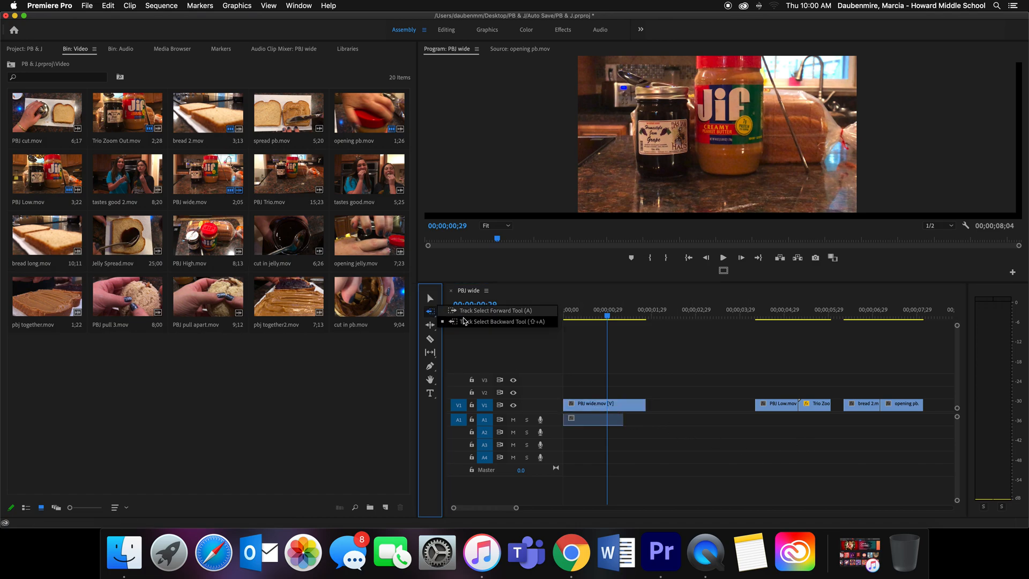
pyautogui.click(778, 406)
pyautogui.moveTo(778, 407); pyautogui.dragTo(635, 408)
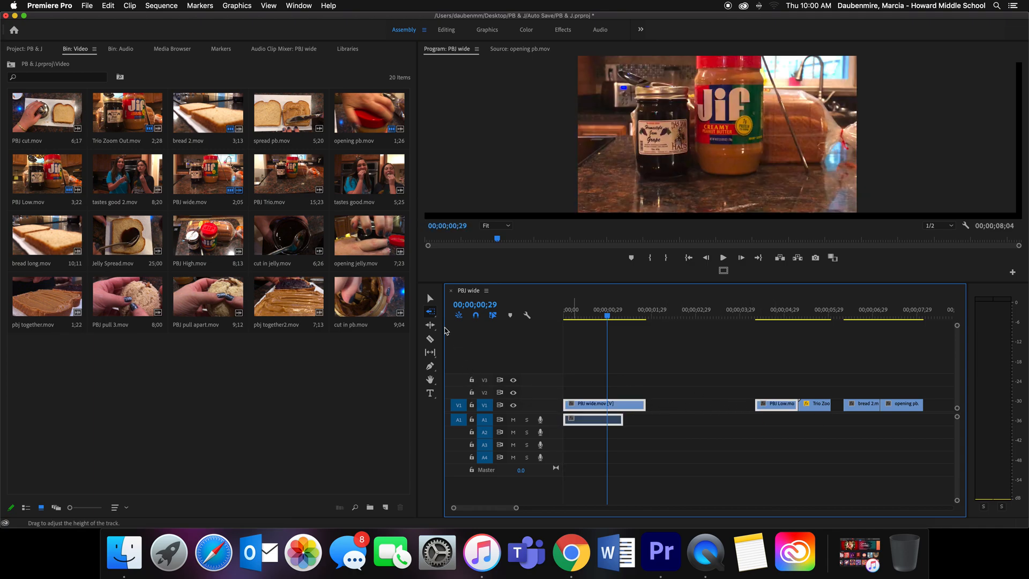
pyautogui.click(432, 312)
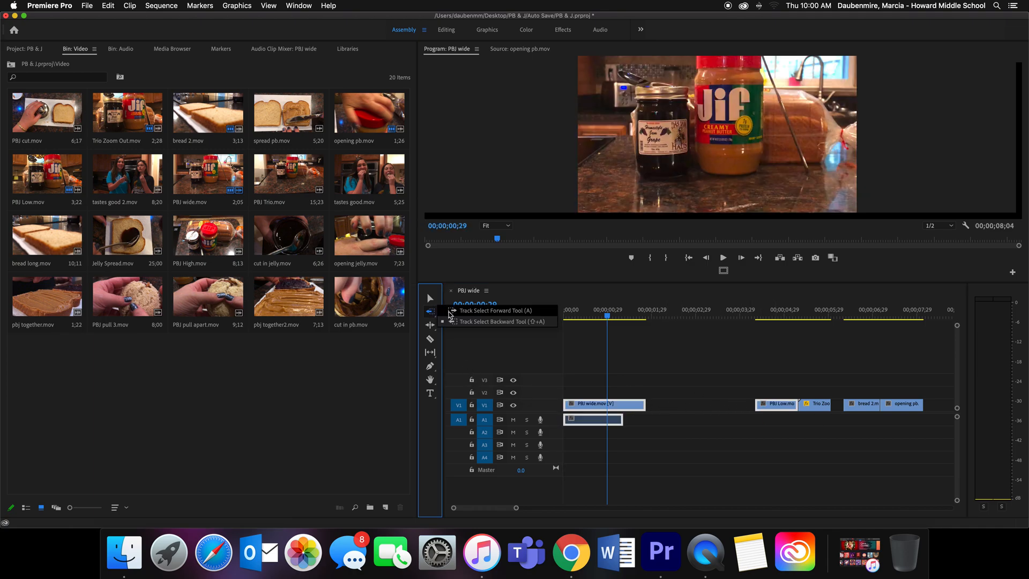
pyautogui.moveTo(903, 408); pyautogui.dragTo(863, 404)
# - Ripple delete the large gap between PBJ wide.mov and PBJ Low.mov
pyautogui.click(430, 298)
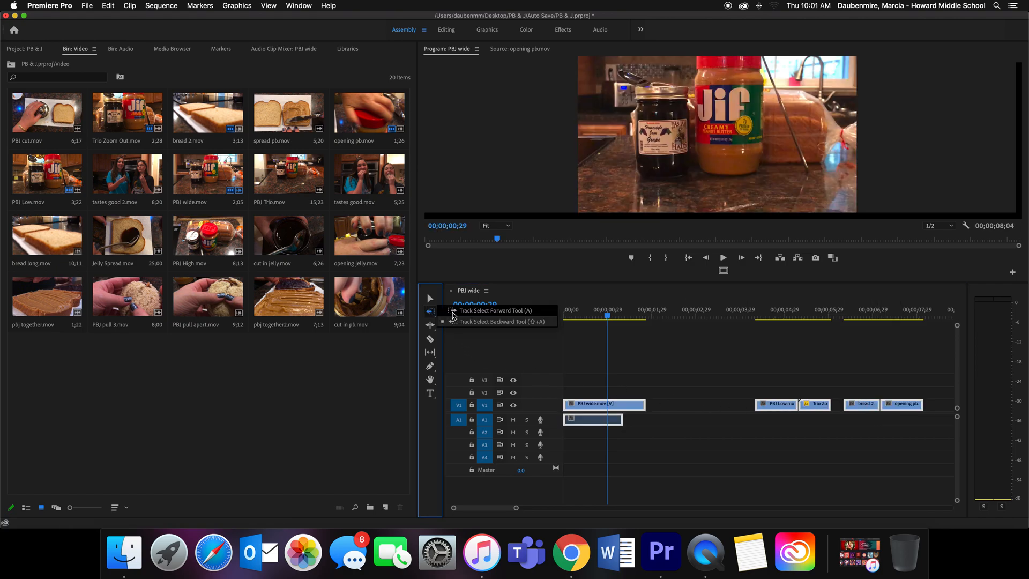
pyautogui.click(706, 408)
pyautogui.rightClick(707, 409)
pyautogui.click(726, 416)
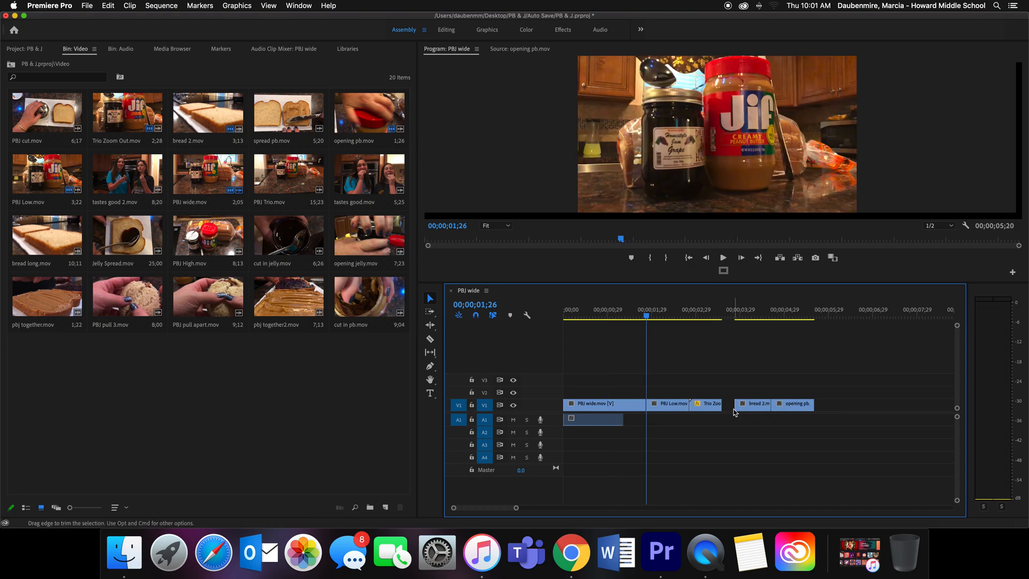
# - Ripple delete the gap between Trio Zoom Out.mov and bread 2.mov, and save the project
pyautogui.rightClick(734, 412)
pyautogui.click(728, 408)
pyautogui.rightClick(727, 408)
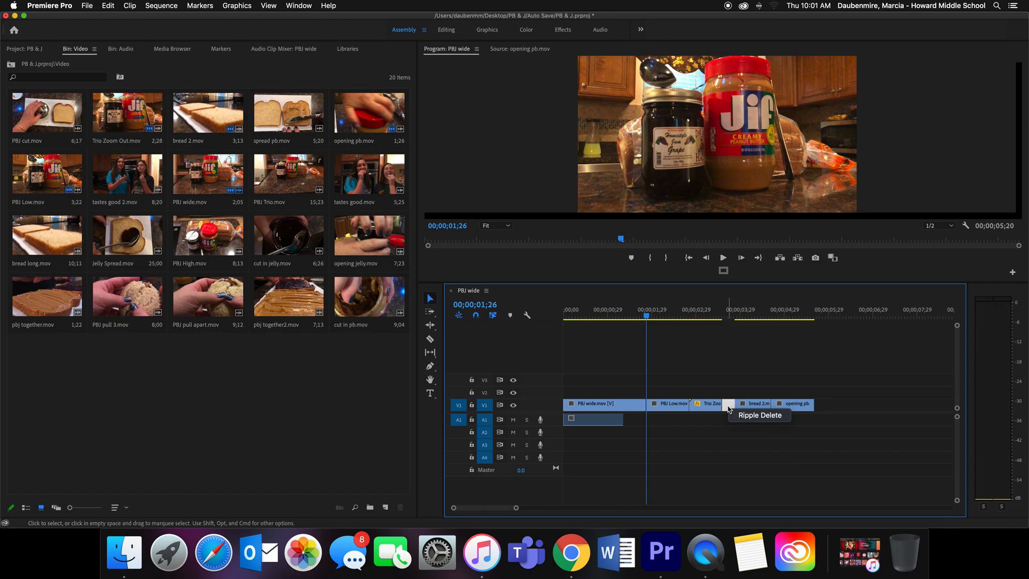
pyautogui.click(735, 417)
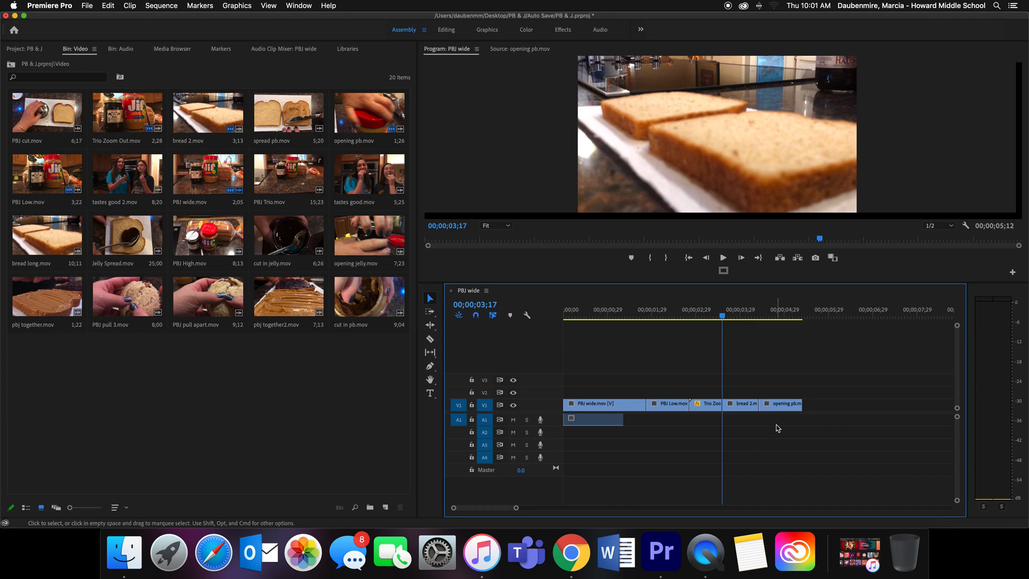
pyautogui.press('super+s')
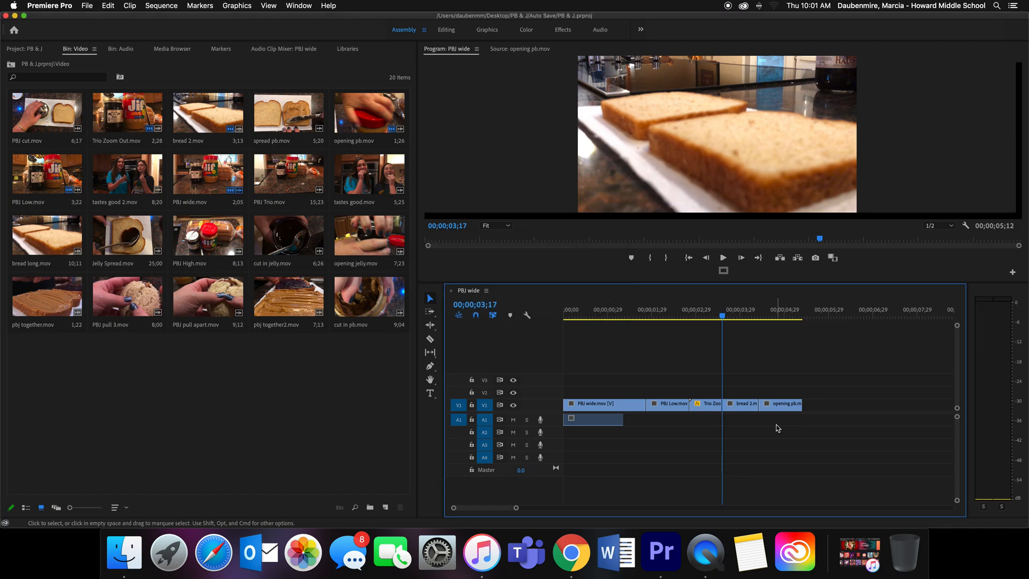